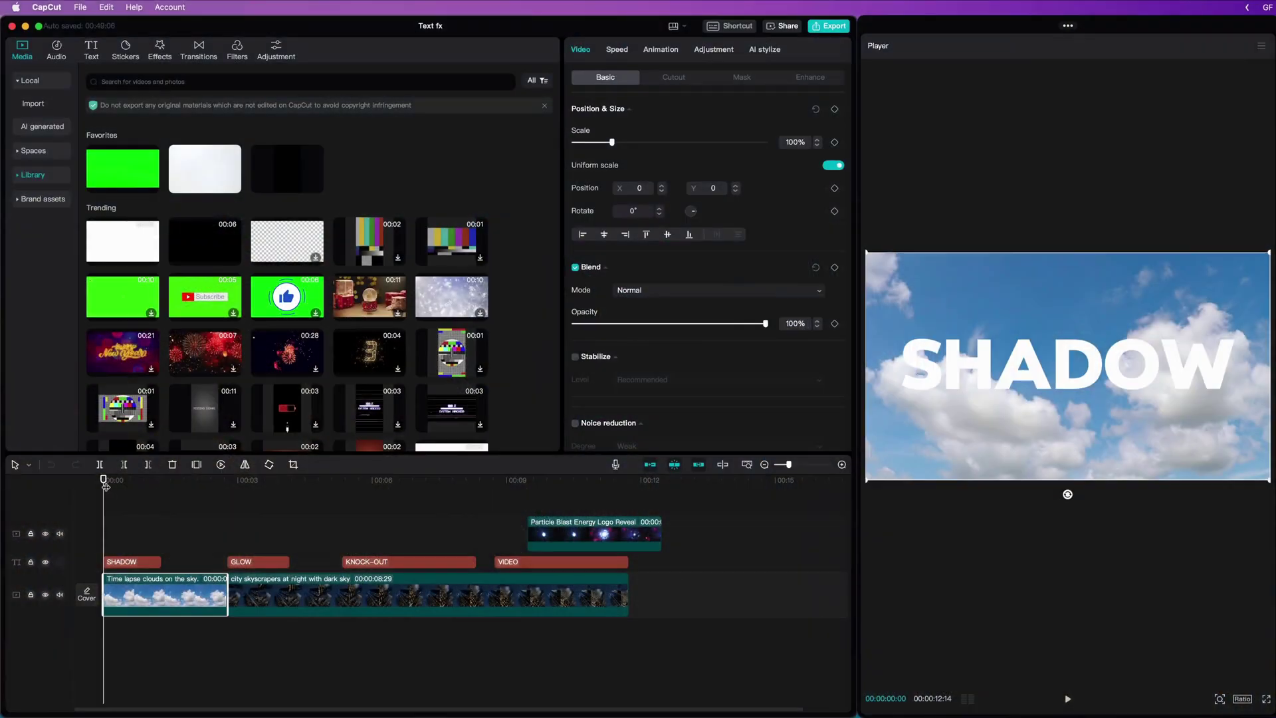
# Step: Turn on the SHADOW title's text shadow at 100% opacity and 51% blurriness
pyautogui.moveTo(104, 485); pyautogui.dragTo(143, 480)
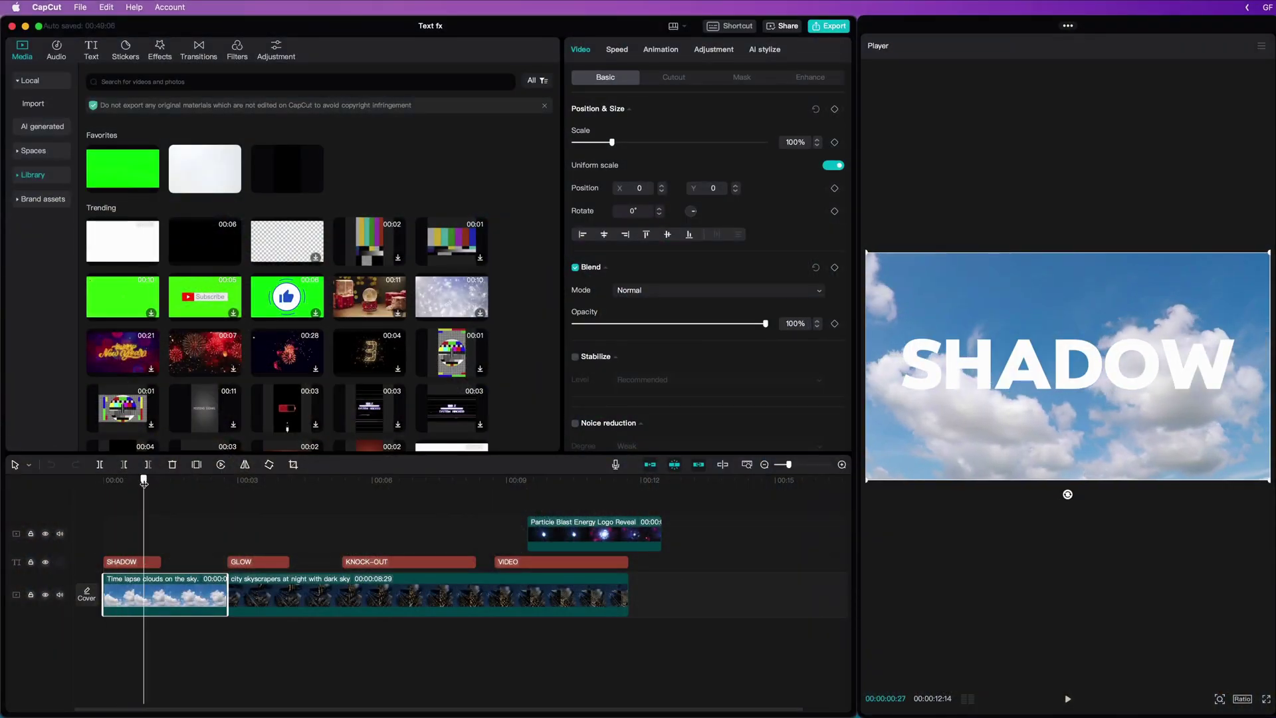
pyautogui.click(153, 563)
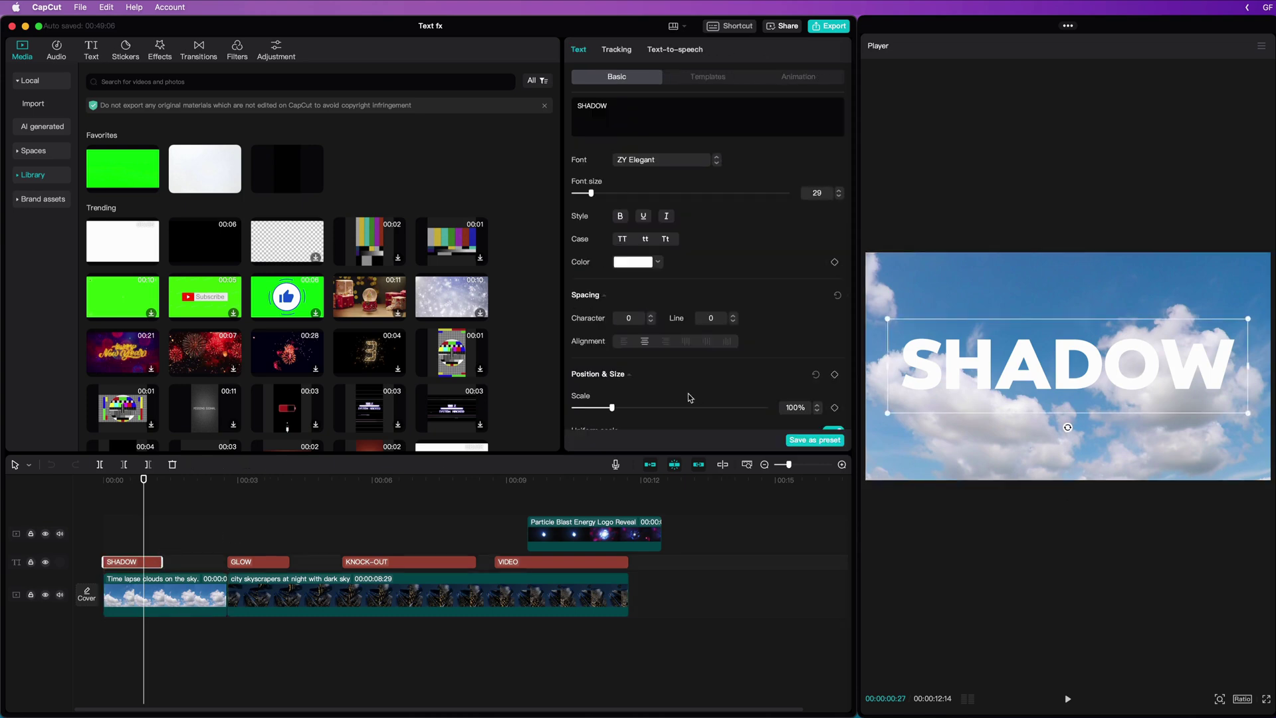
pyautogui.scroll(-5, 688, 398)
pyautogui.scroll(-5, 688, 398)
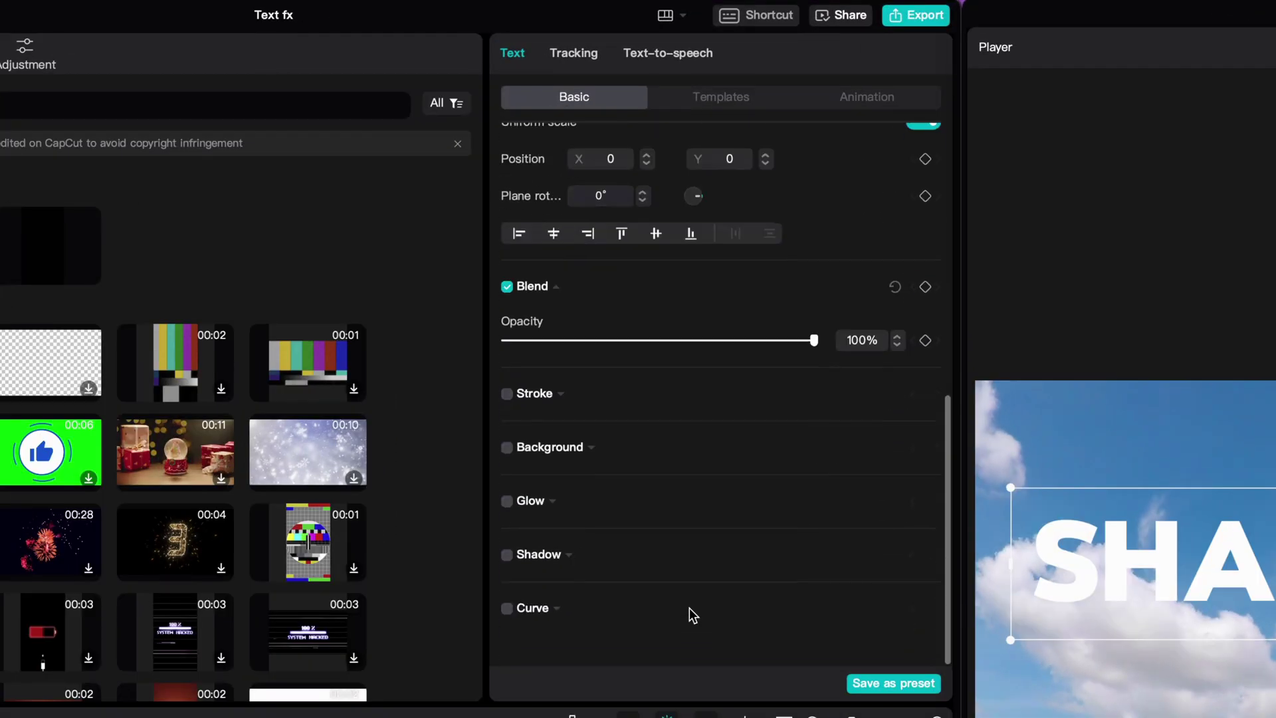
pyautogui.click(537, 561)
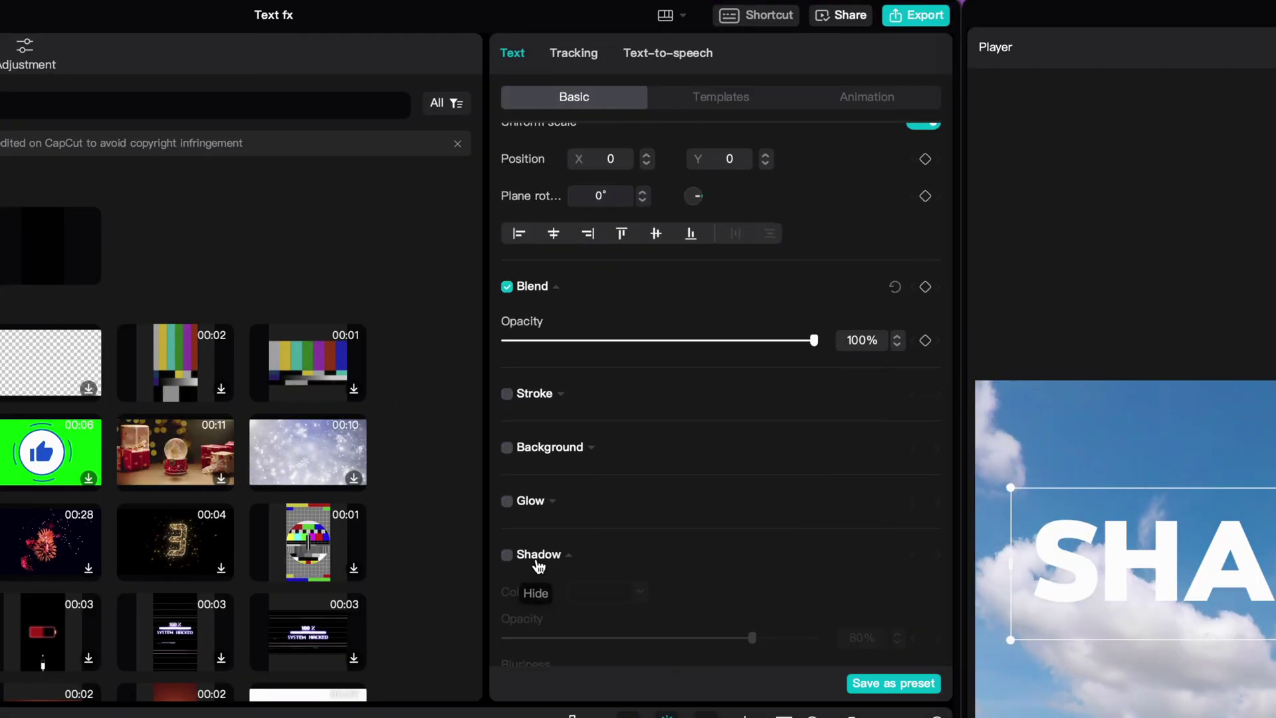
pyautogui.click(508, 555)
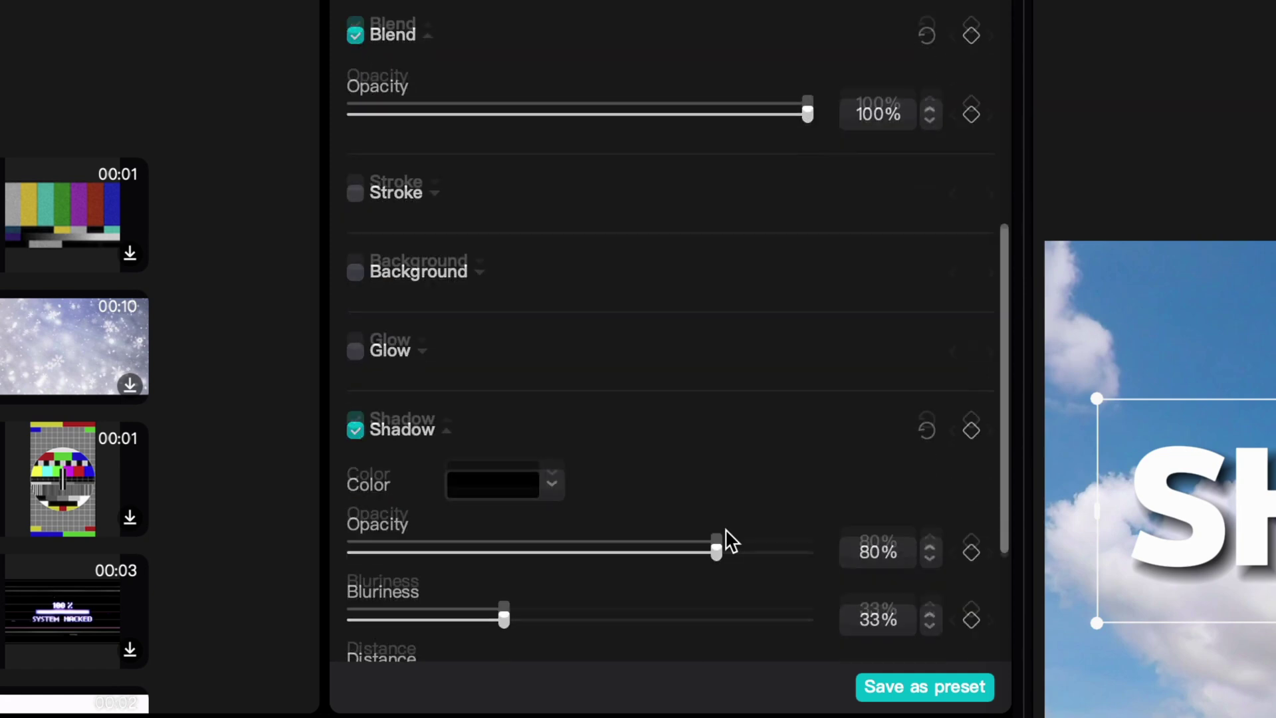
pyautogui.scroll(-3, 724, 529)
pyautogui.scroll(-1, 724, 528)
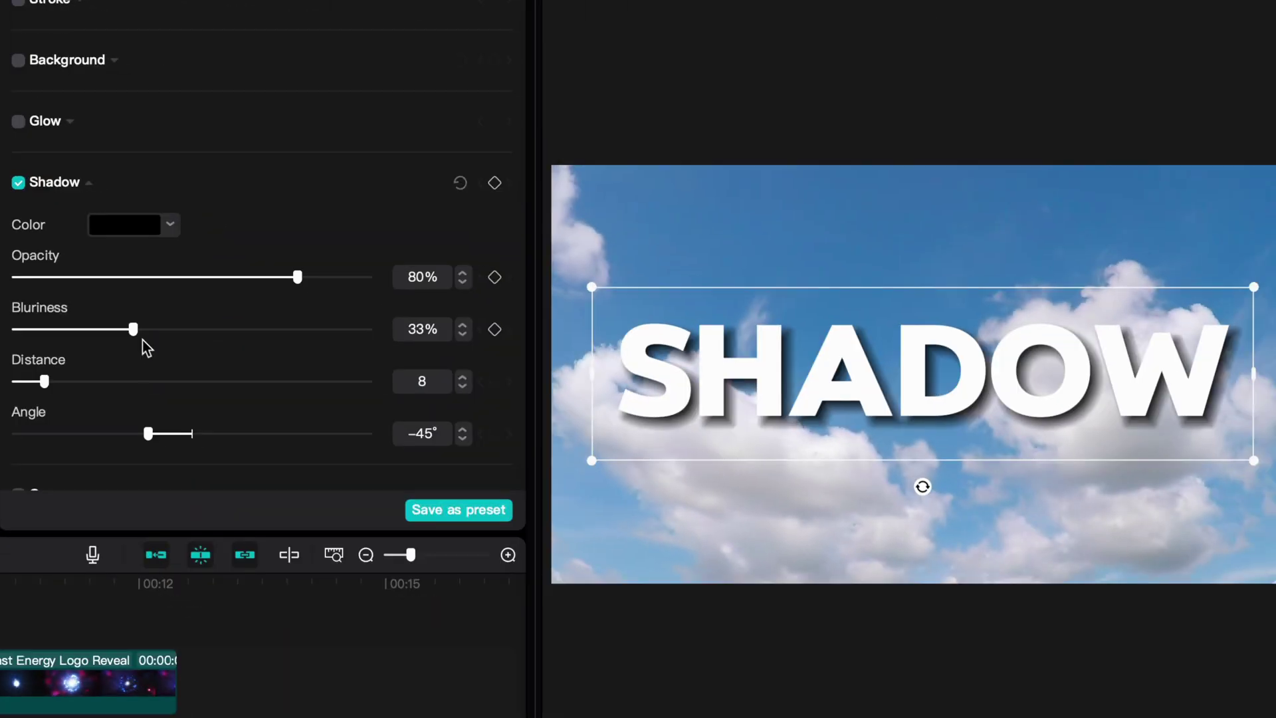
pyautogui.moveTo(506, 456); pyautogui.dragTo(570, 475)
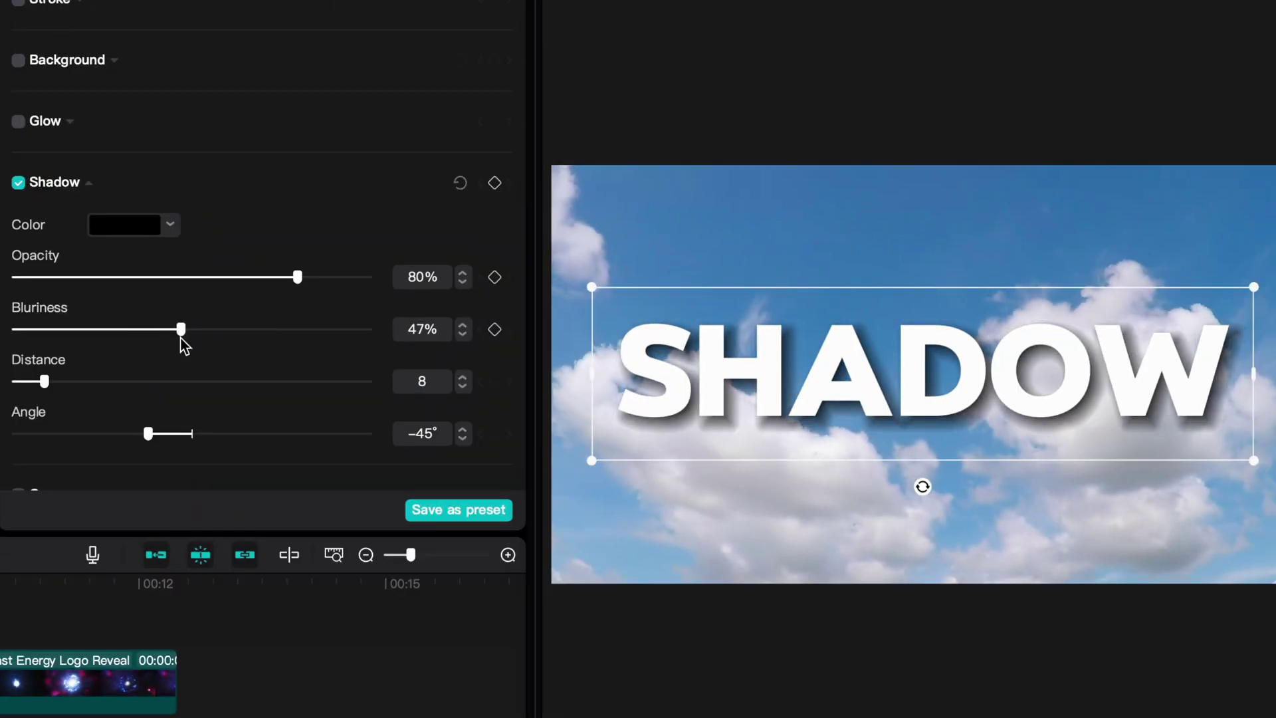
pyautogui.moveTo(185, 345); pyautogui.dragTo(199, 330)
pyautogui.moveTo(299, 277); pyautogui.dragTo(436, 276)
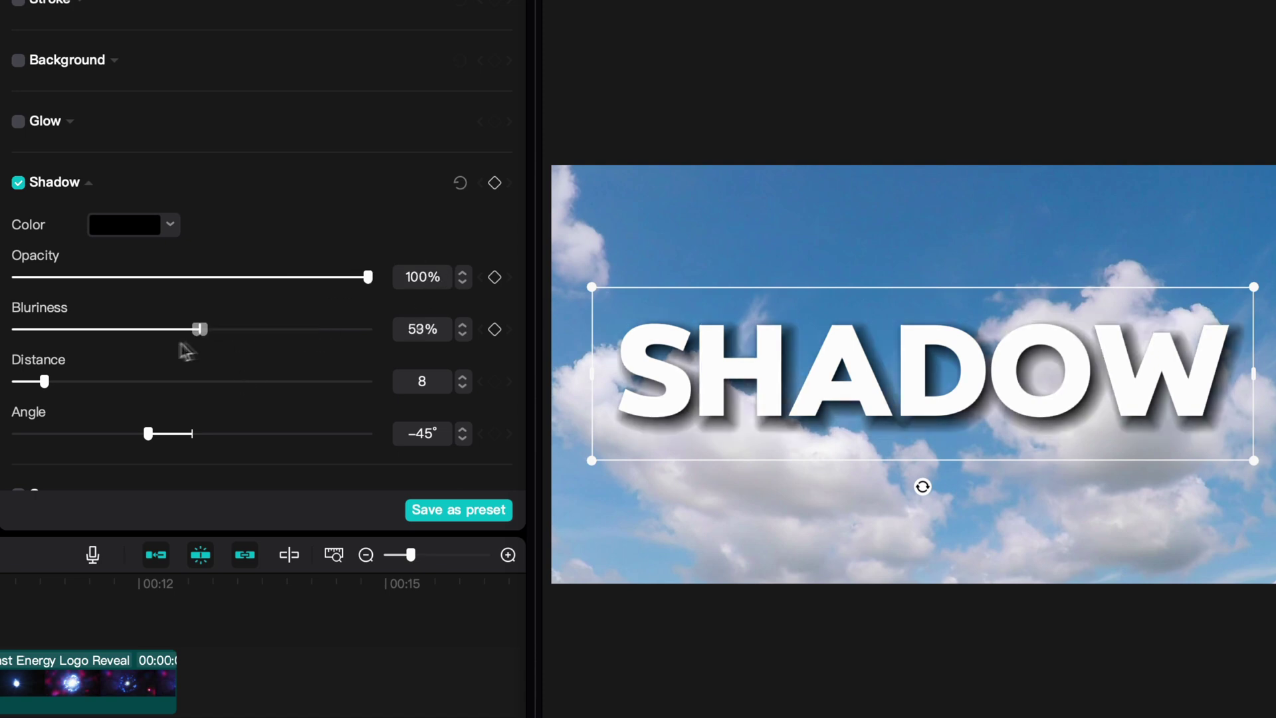
pyautogui.moveTo(199, 329)
pyautogui.mouseDown()
pyautogui.moveTo(177, 329)
pyautogui.moveTo(196, 329)
pyautogui.mouseUp()
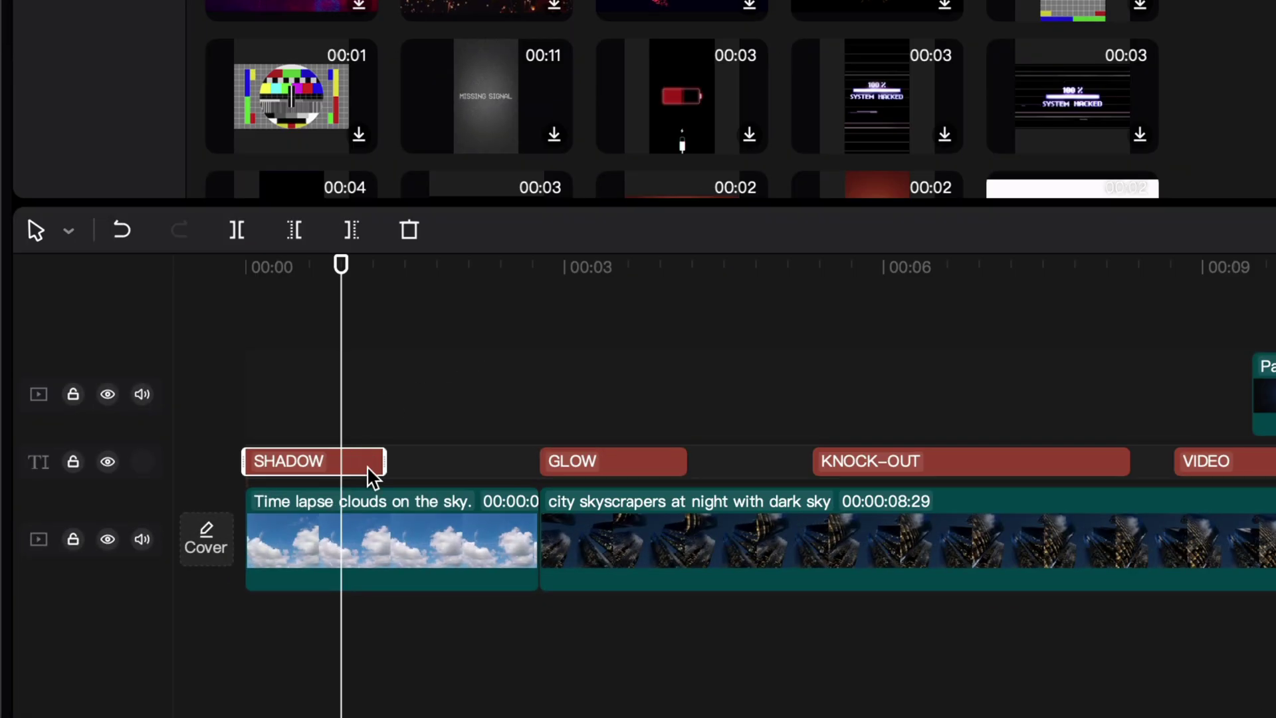
# Step: Duplicate the SHADOW clip to a new track, color it 000000, and nudge it down-right
pyautogui.moveTo(369, 467); pyautogui.dragTo(492, 432)
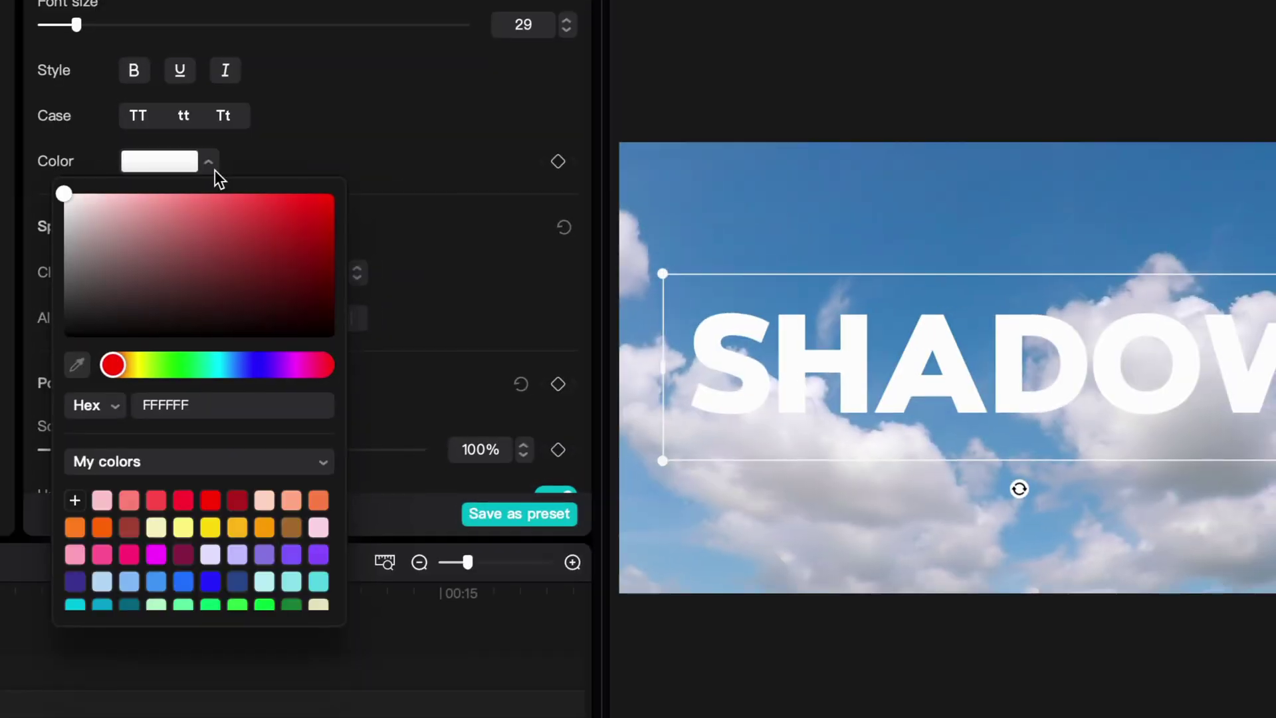
pyautogui.moveTo(128, 297); pyautogui.dragTo(60, 340)
pyautogui.click(359, 58)
pyautogui.moveTo(875, 448); pyautogui.dragTo(887, 460)
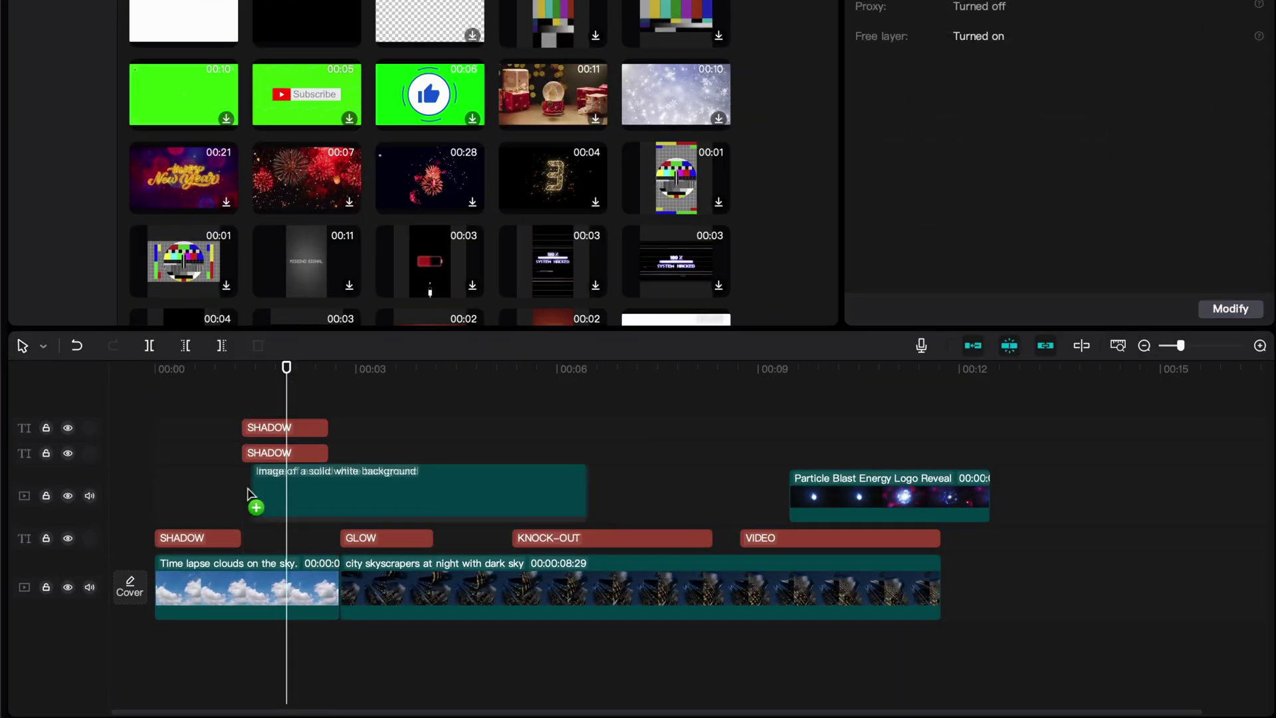
# Step: Add a white solid image, trimmed to the SHADOW clip length and scaled to 121%
pyautogui.click(253, 498)
pyautogui.moveTo(582, 495); pyautogui.dragTo(330, 495)
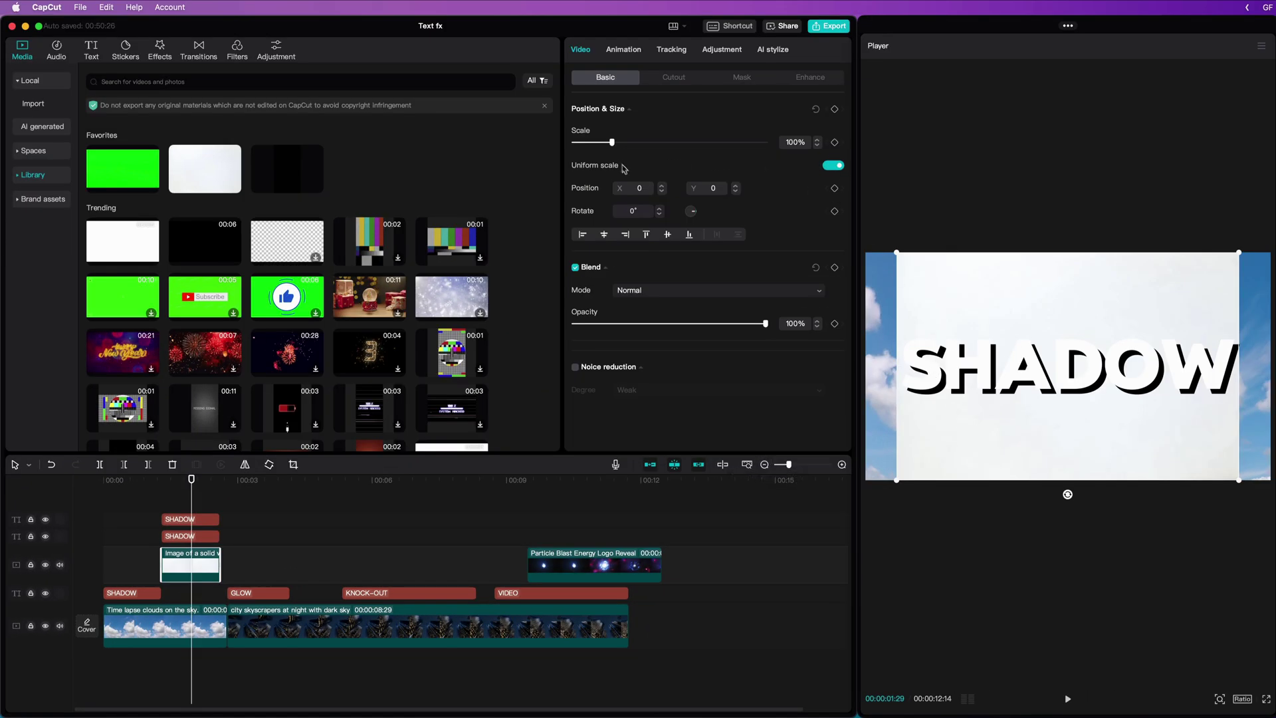
pyautogui.moveTo(615, 145); pyautogui.dragTo(621, 145)
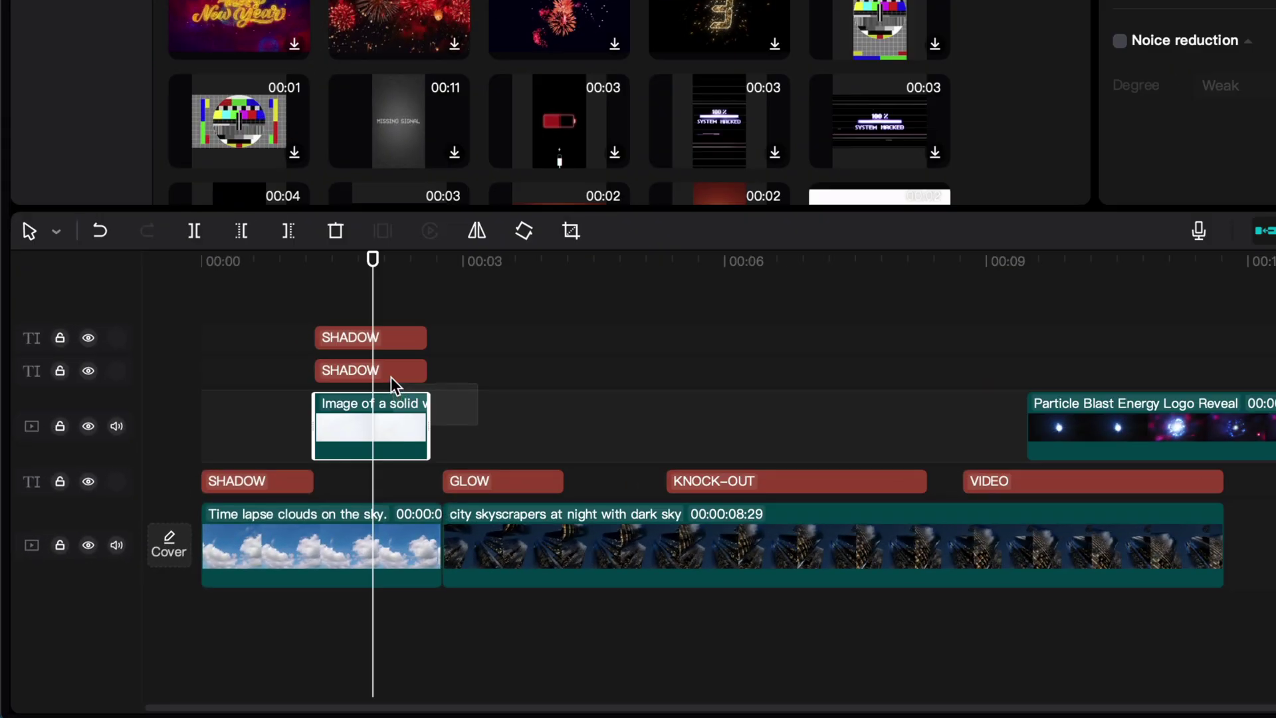
# Step: Combine the SHADOW copy and white background into a compound clip
pyautogui.click(200, 537)
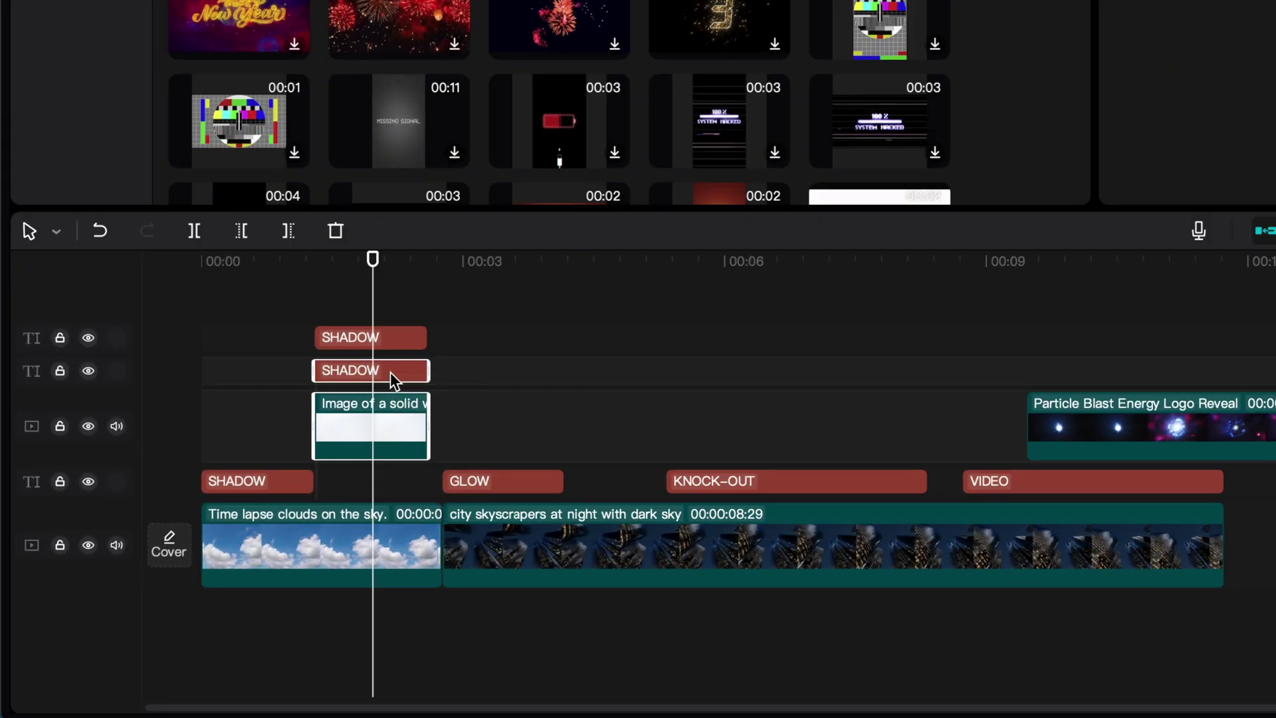
pyautogui.rightClick(391, 373)
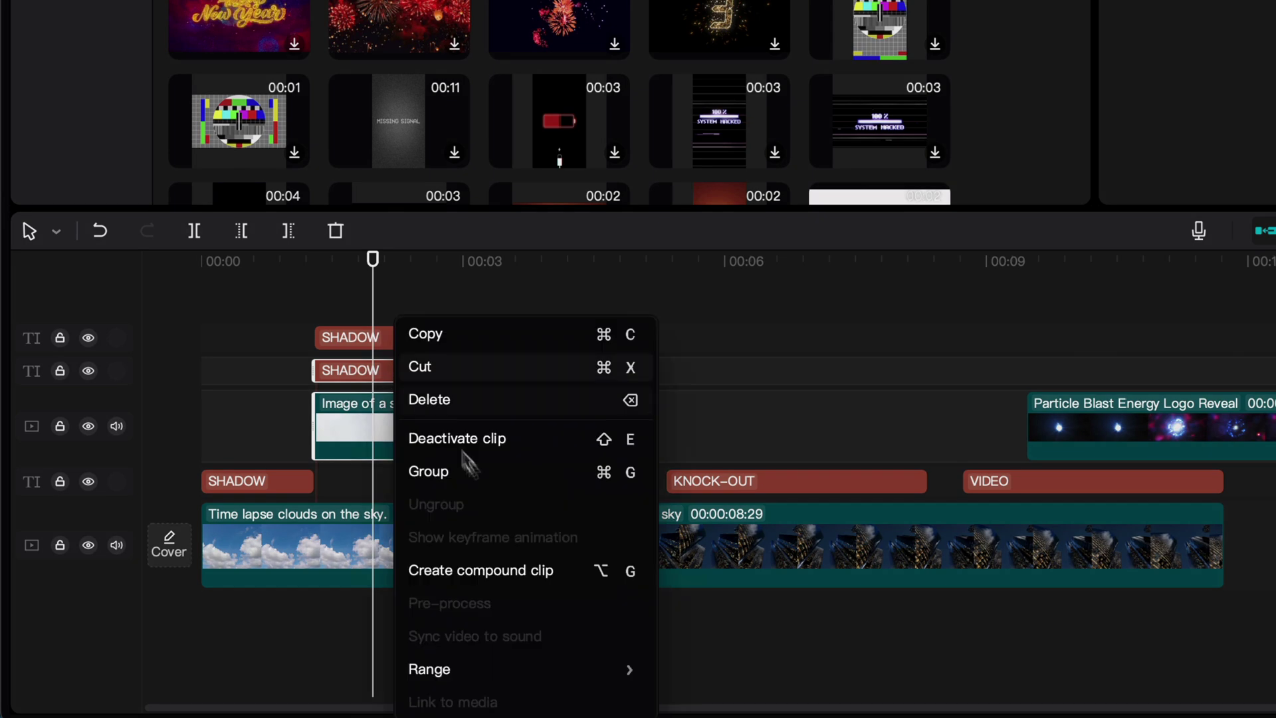
pyautogui.click(523, 579)
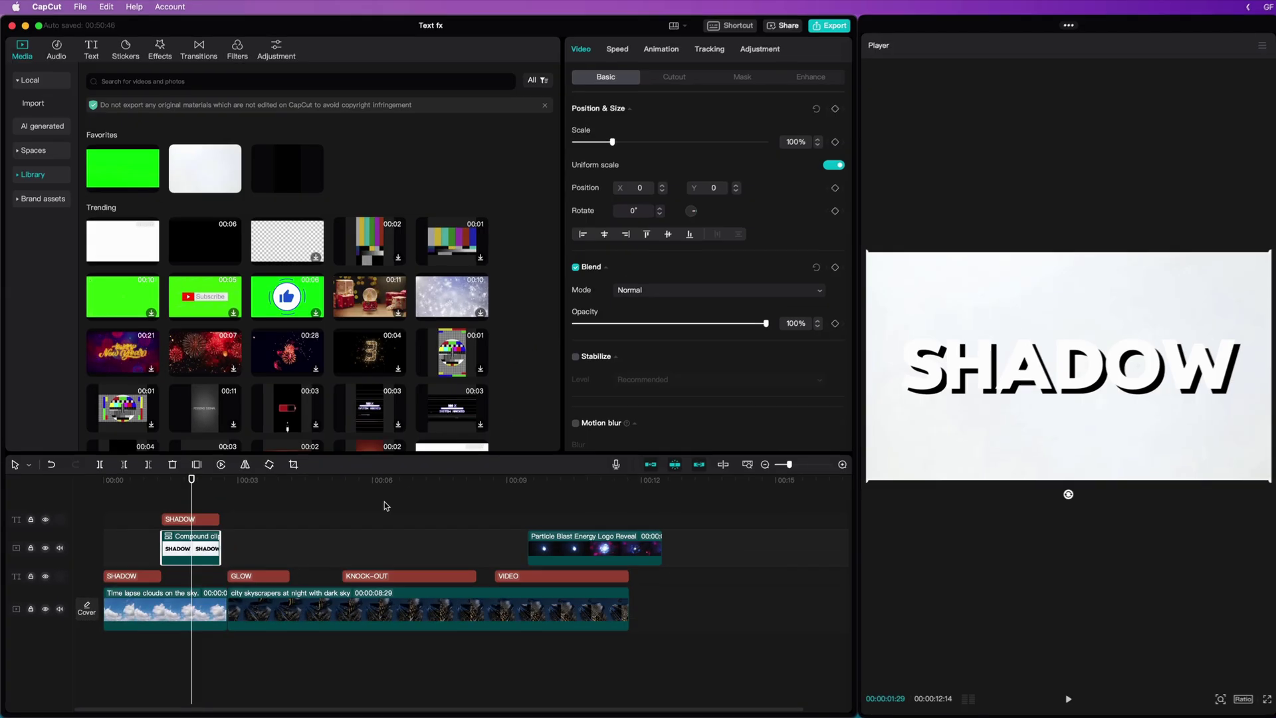
# Step: Apply the Lens Blur effect at about 56 strength to the compound clip and blend it with Multiply
pyautogui.click(167, 46)
pyautogui.click(30, 168)
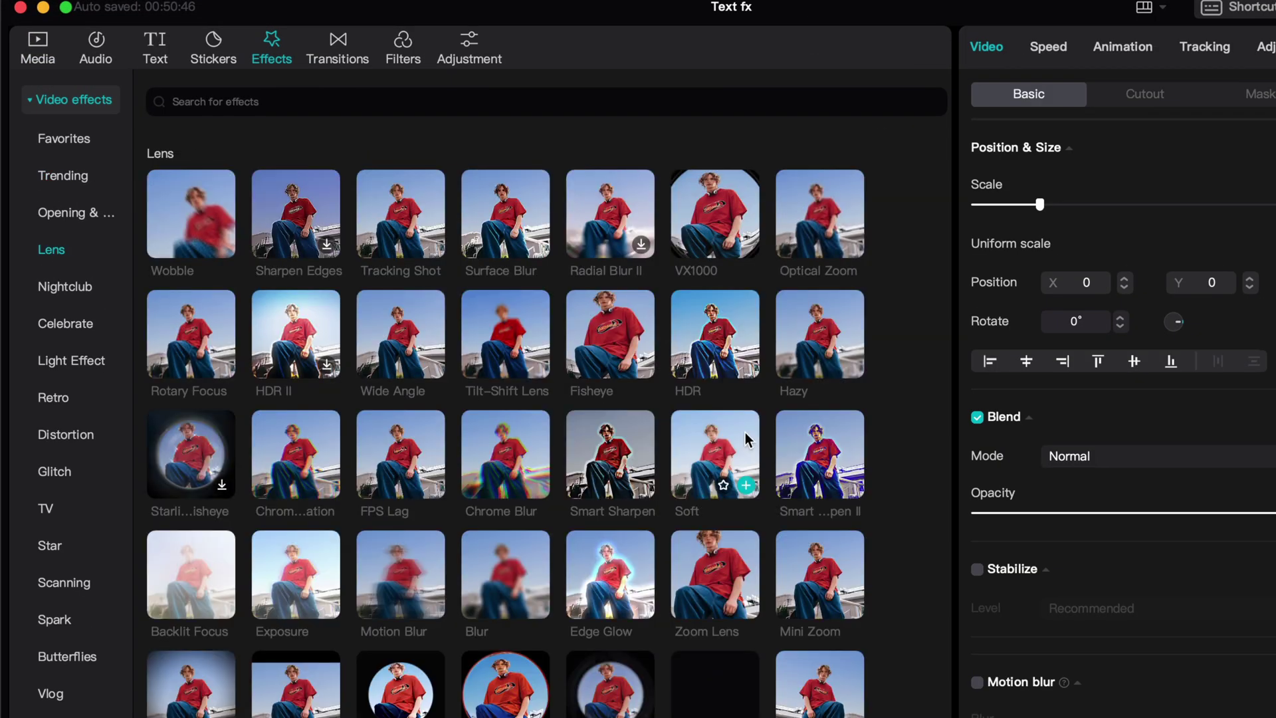
pyautogui.moveTo(745, 432); pyautogui.dragTo(344, 717)
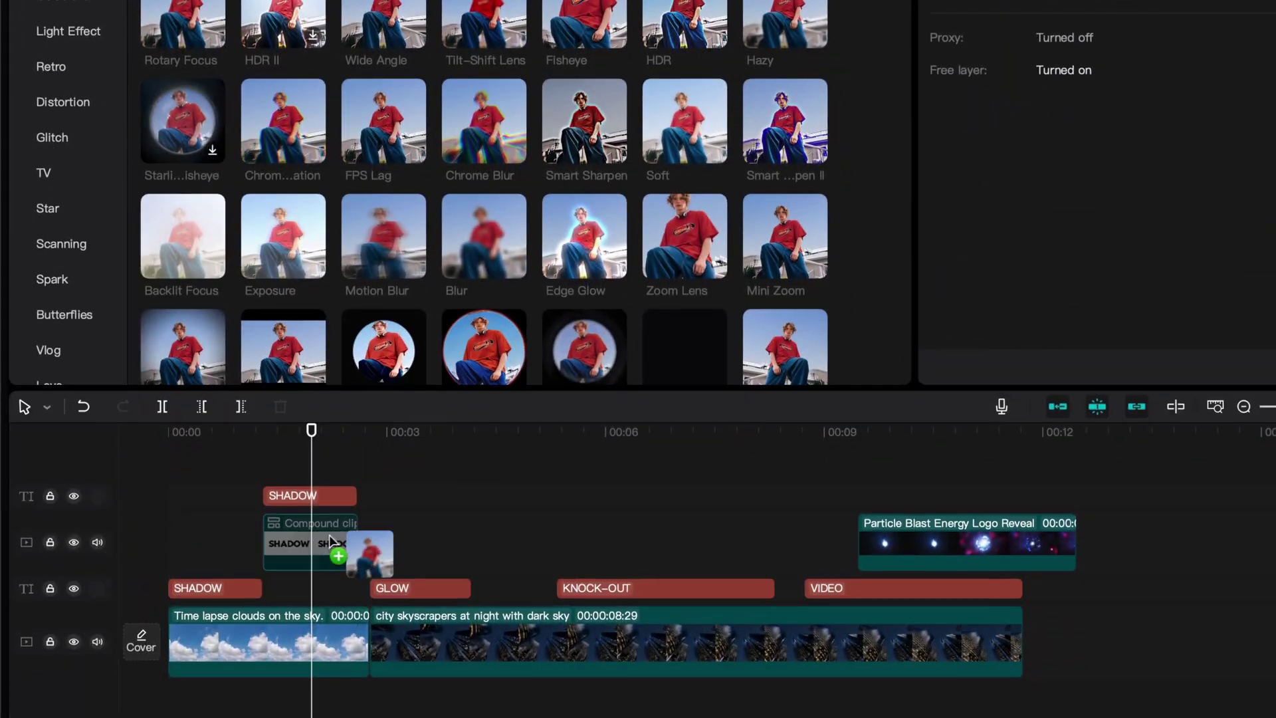
pyautogui.moveTo(331, 540); pyautogui.dragTo(280, 542)
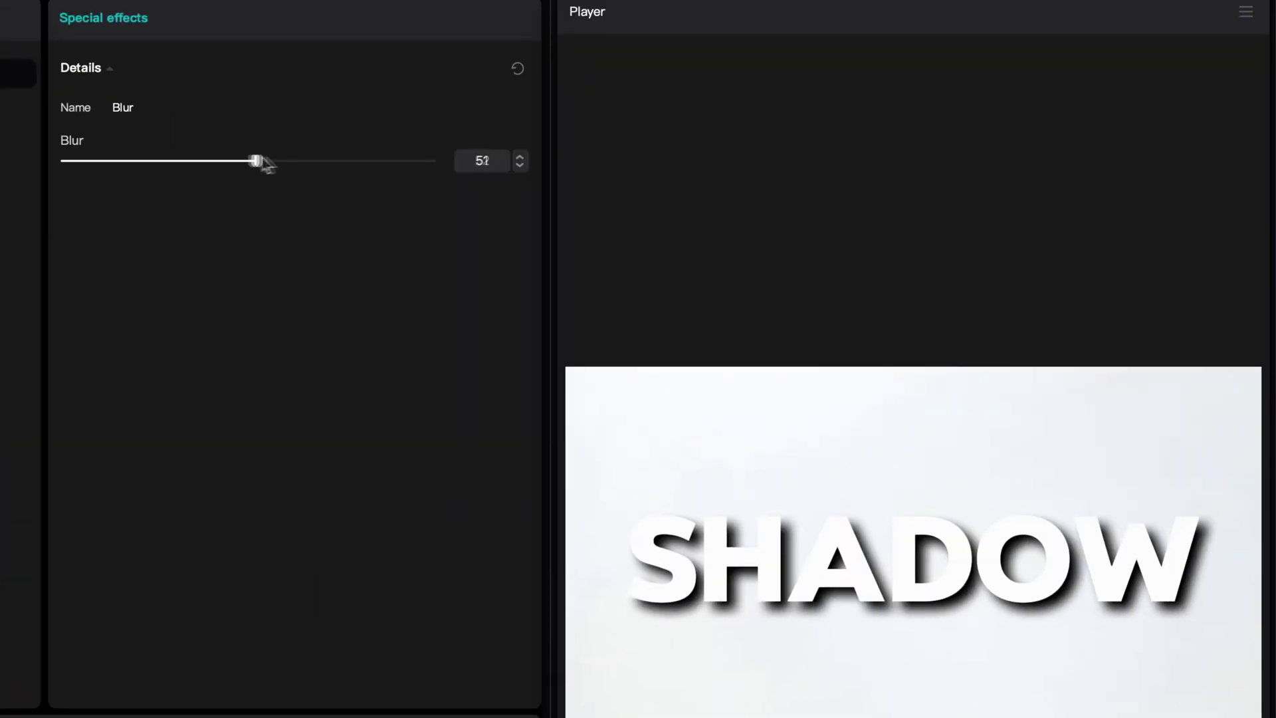
pyautogui.moveTo(259, 162); pyautogui.dragTo(193, 186)
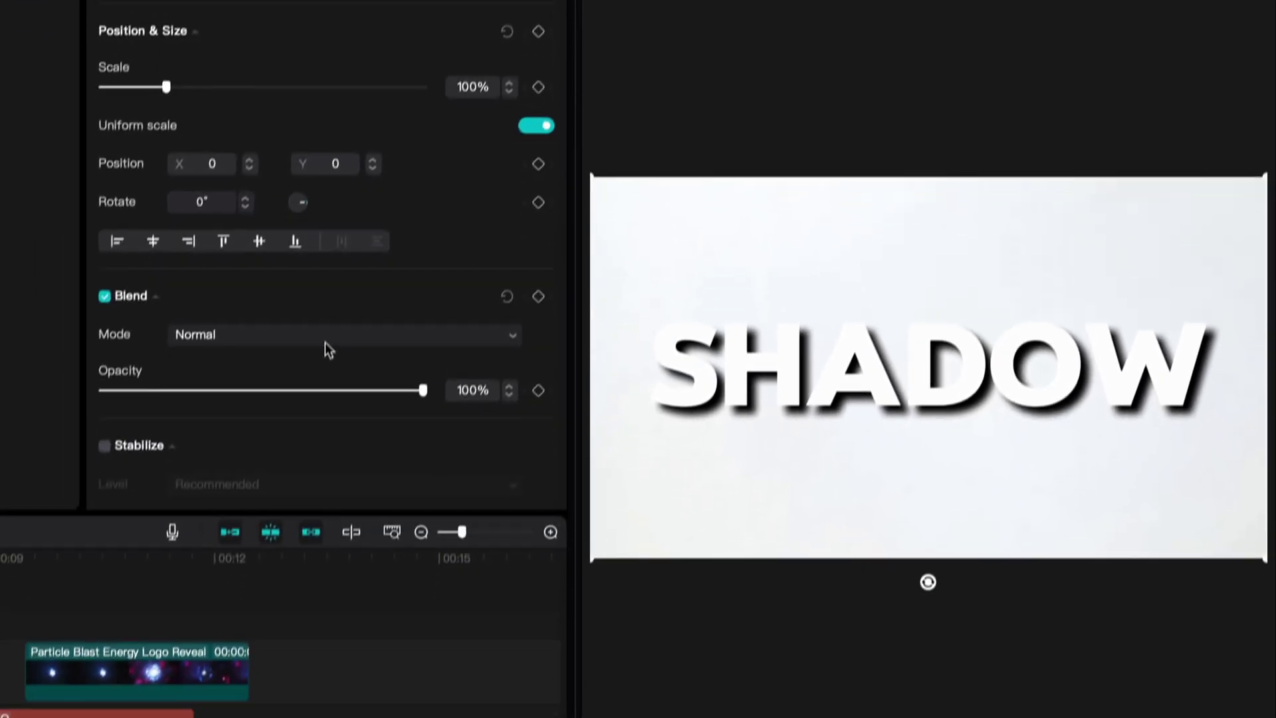
pyautogui.click(323, 528)
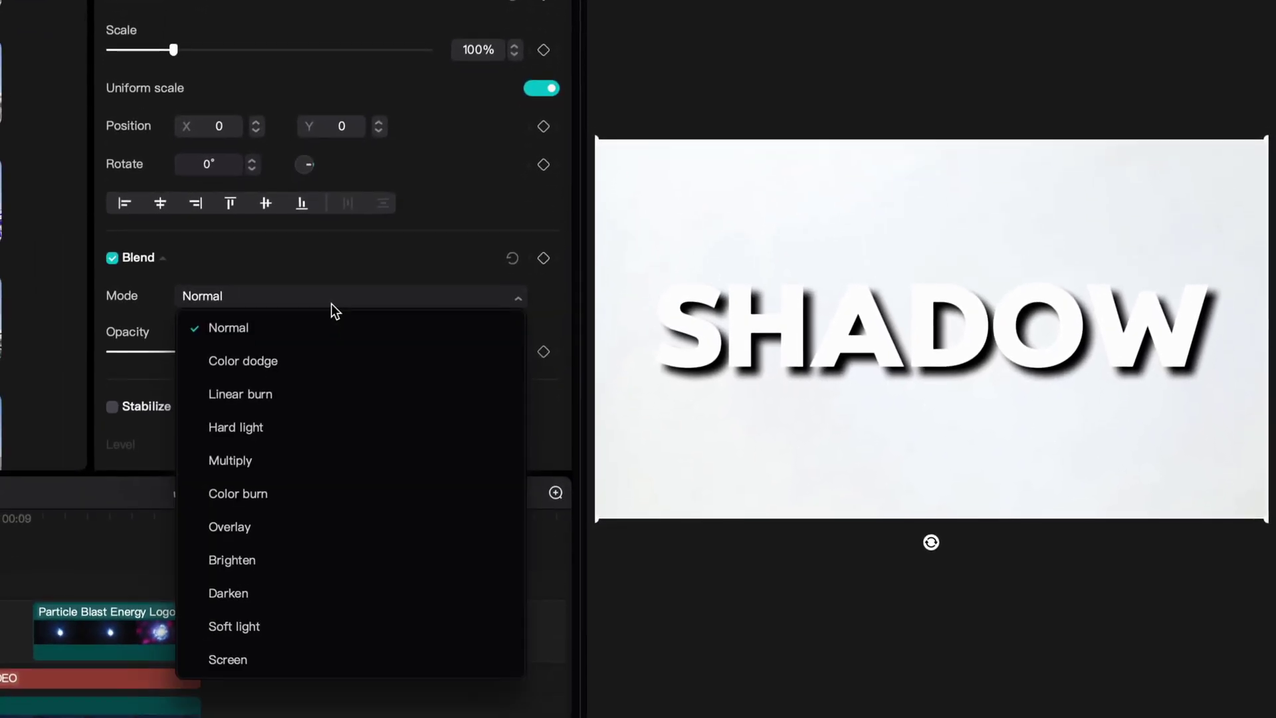
pyautogui.click(290, 453)
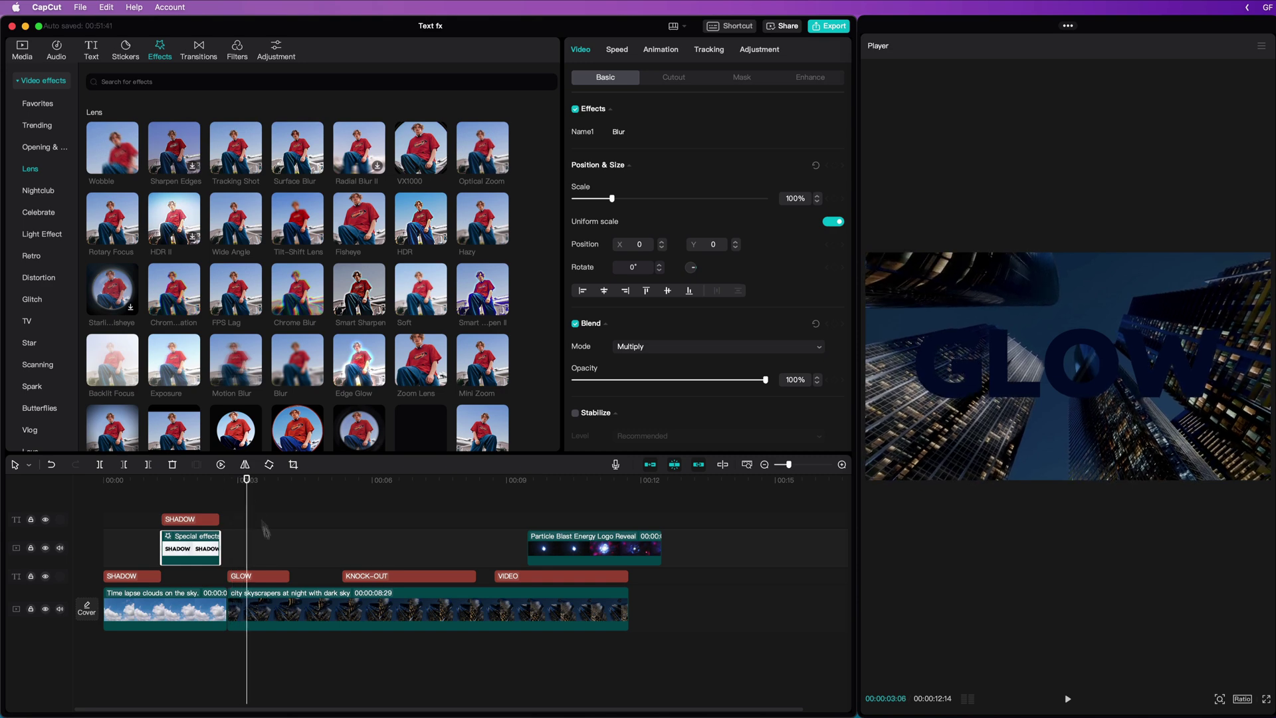
# Step: Enable a light blue glow on the GLOW text with intensity 68 and range 76
pyautogui.click(262, 582)
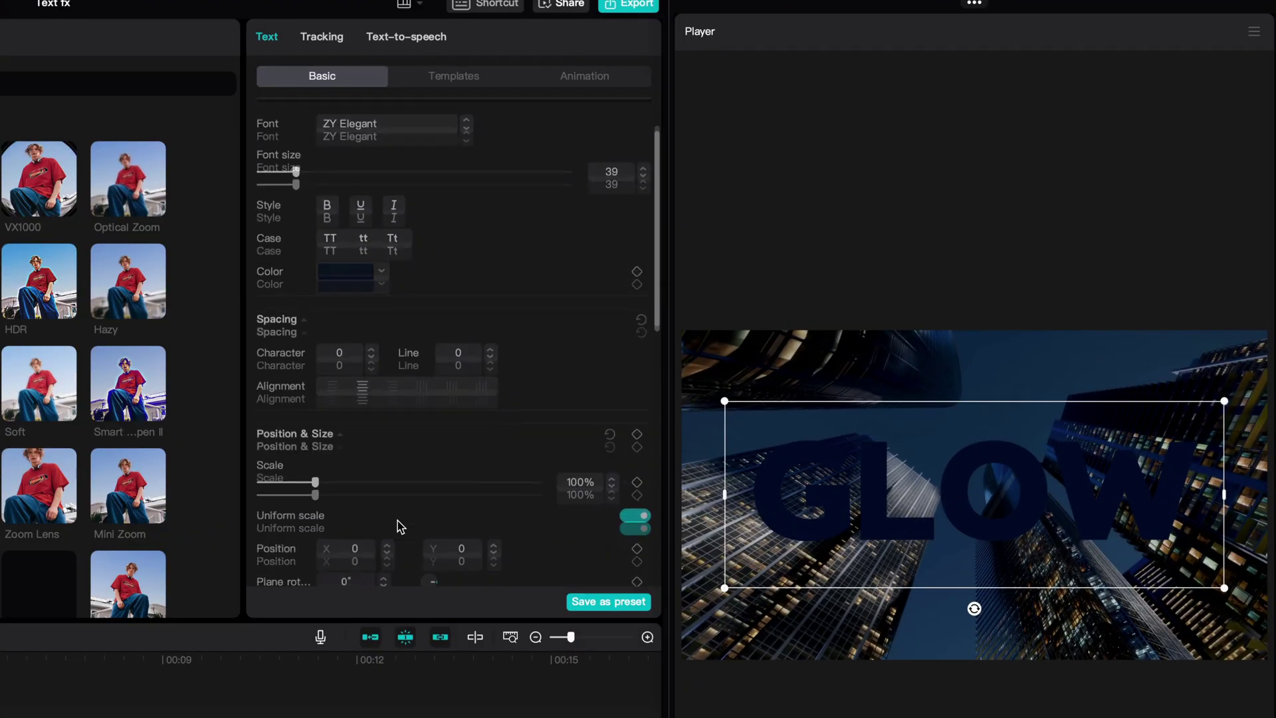
pyautogui.scroll(-10, 398, 520)
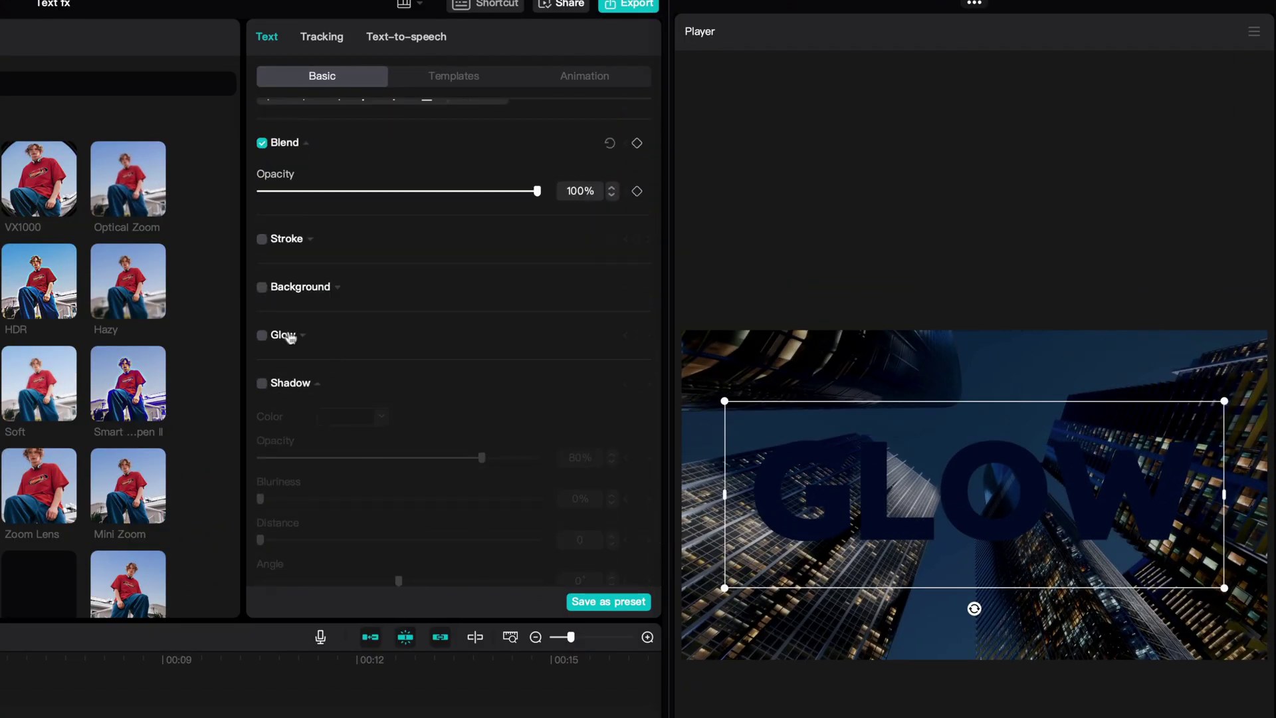
pyautogui.click(262, 335)
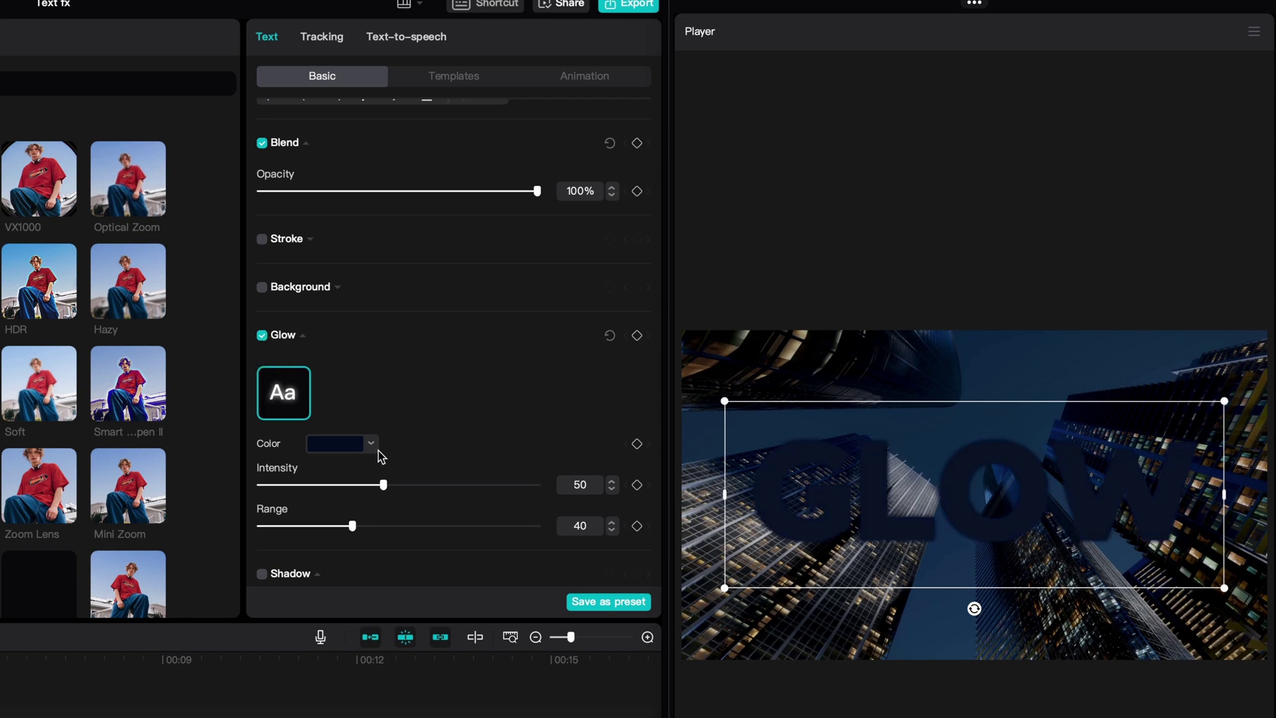
pyautogui.click(372, 446)
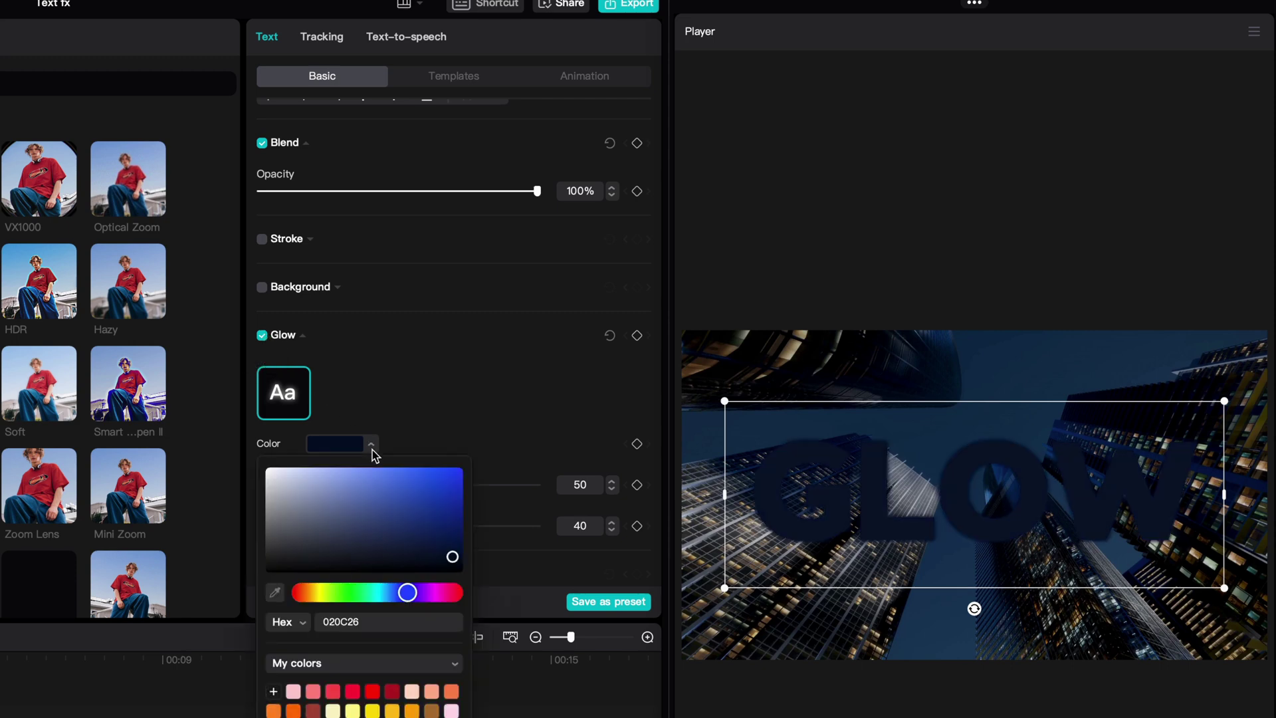
pyautogui.click(352, 473)
pyautogui.click(385, 490)
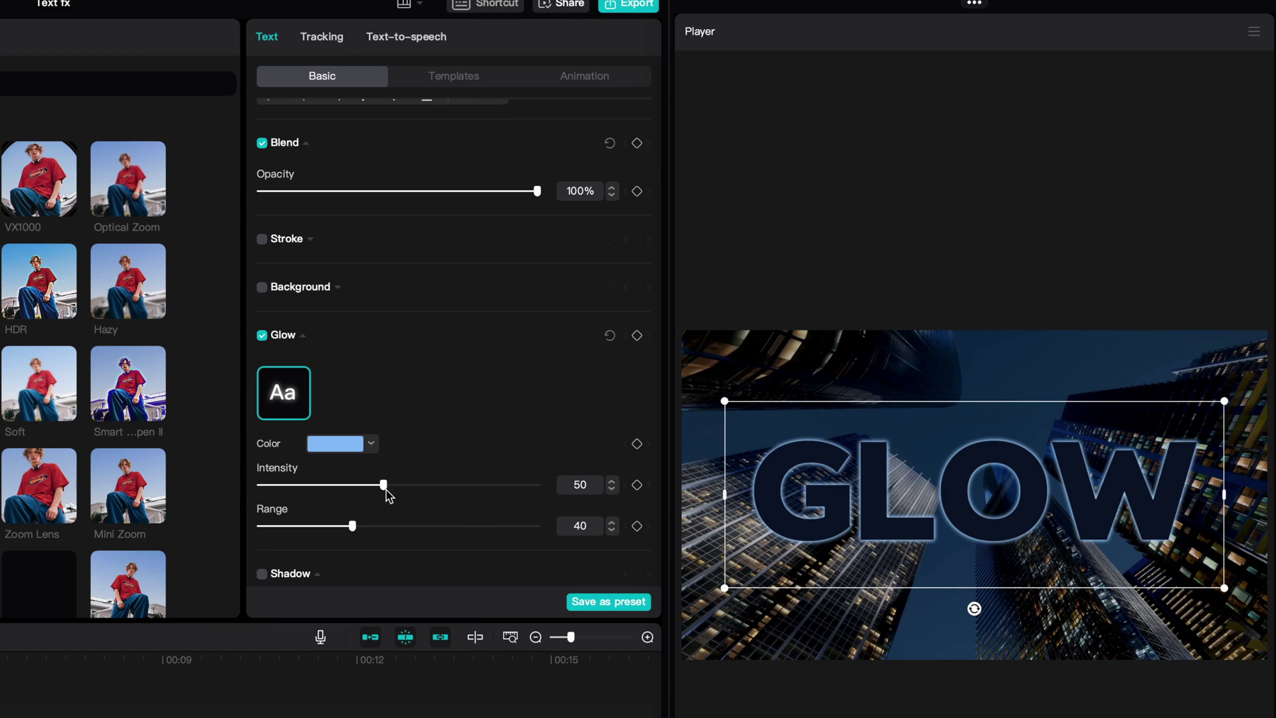
pyautogui.moveTo(385, 485); pyautogui.dragTo(437, 484)
pyautogui.moveTo(353, 526); pyautogui.dragTo(464, 525)
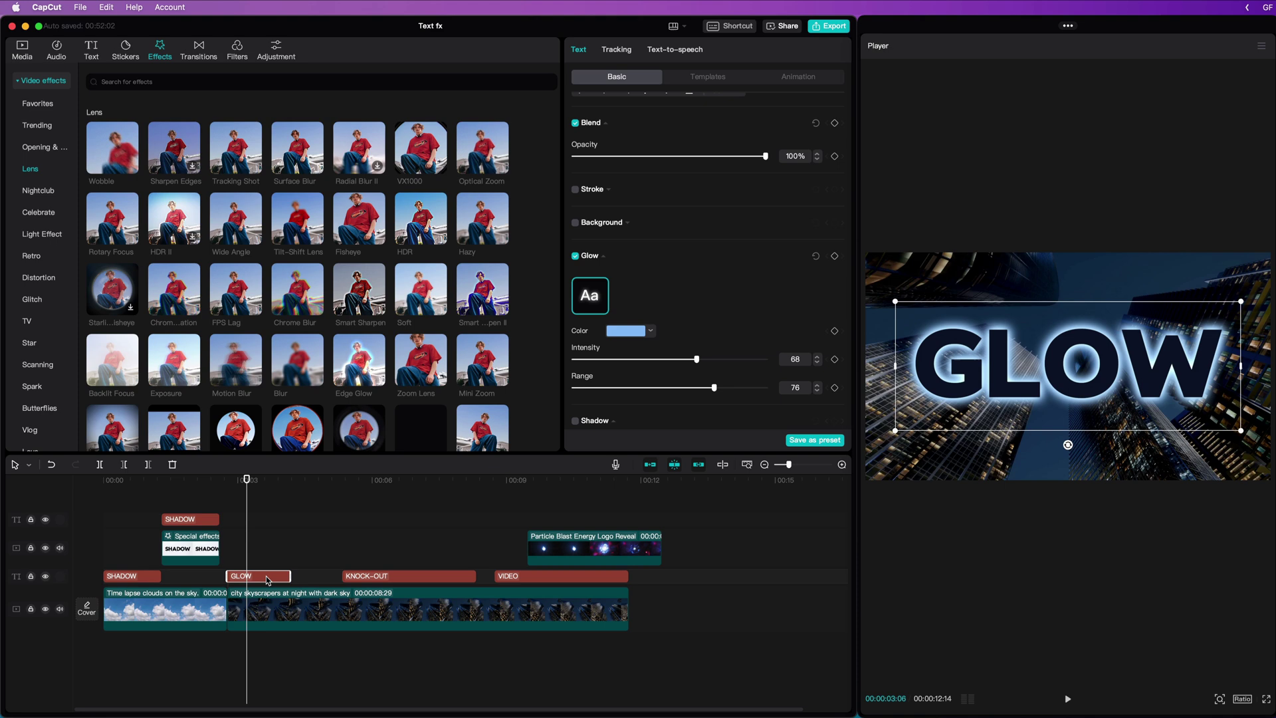
# Step: Duplicate the GLOW clip onto the track above and make the copy light blue
pyautogui.moveTo(268, 580); pyautogui.dragTo(336, 540)
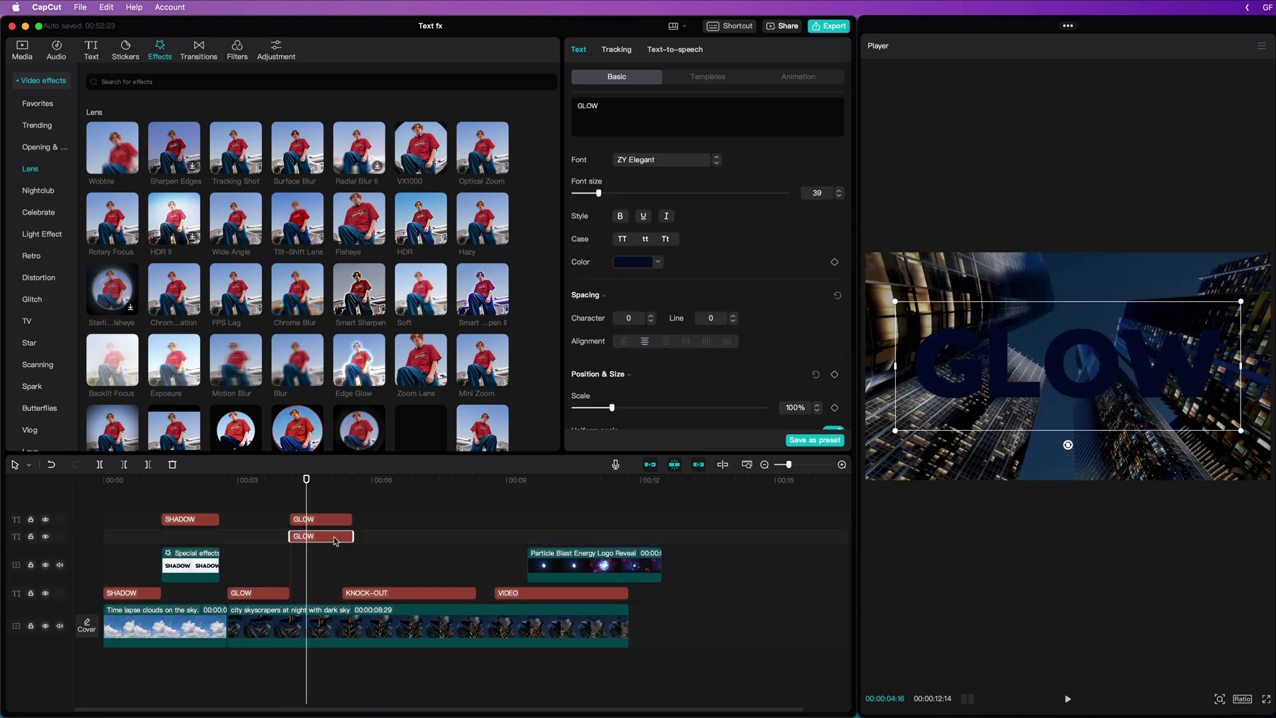
pyautogui.click(658, 262)
pyautogui.click(648, 279)
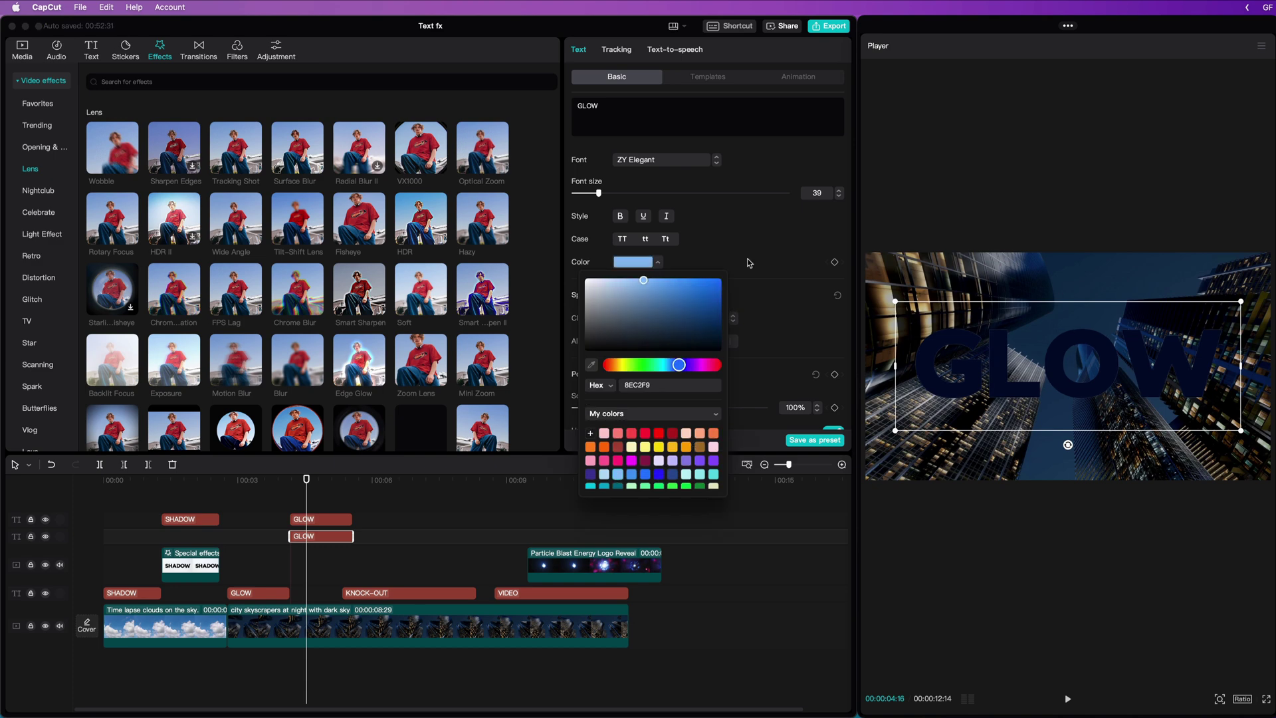
pyautogui.click(749, 262)
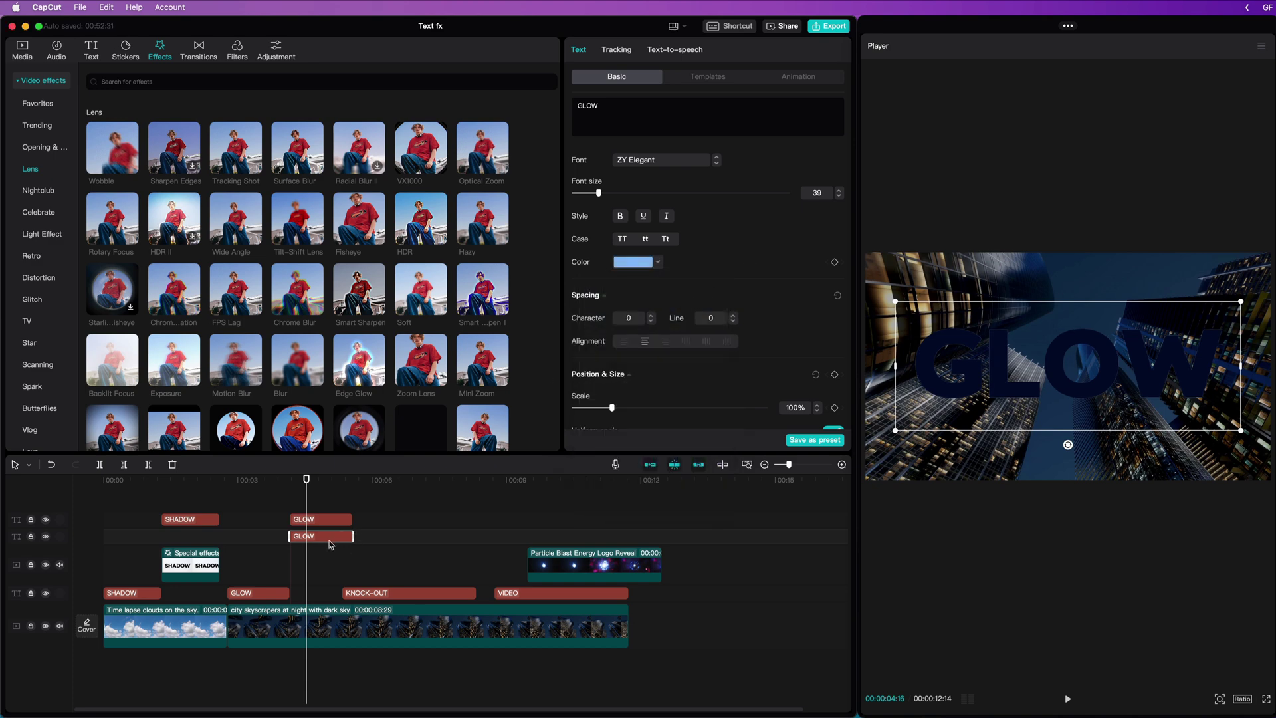
# Step: Place a frame-filling black solid beneath the copy and merge both into a compound clip
pyautogui.click(22, 55)
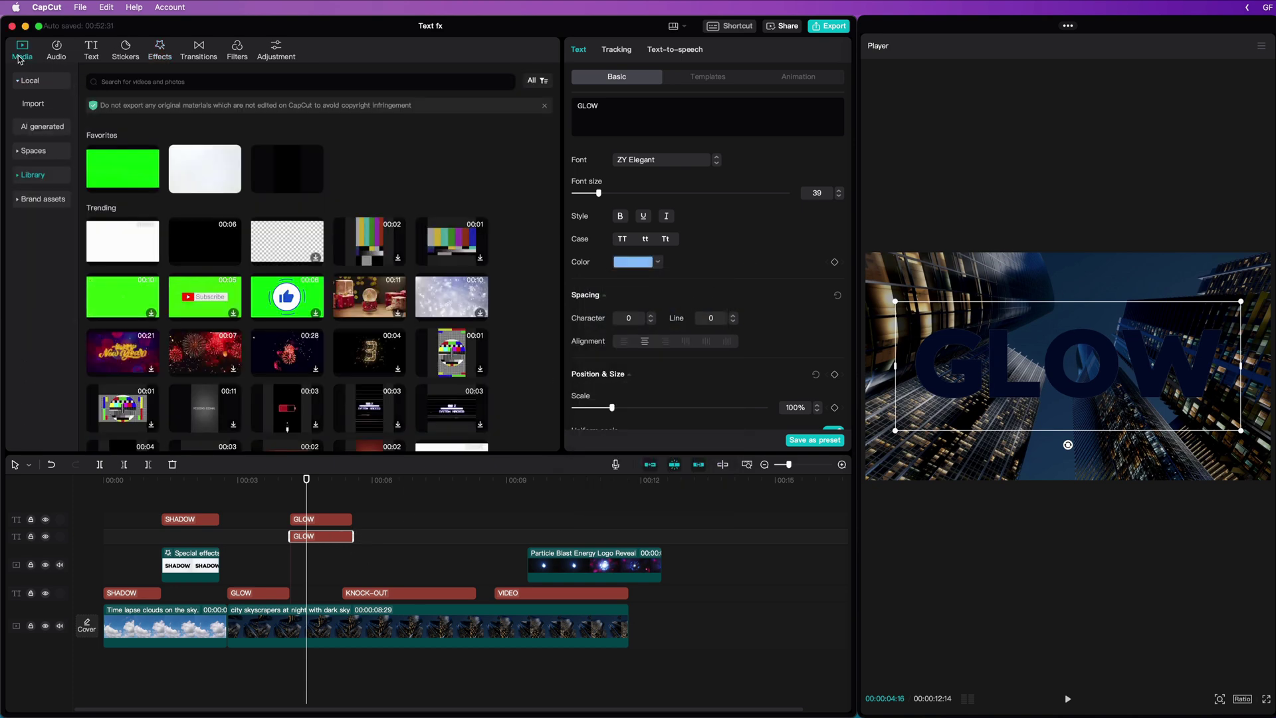
pyautogui.moveTo(292, 187); pyautogui.dragTo(315, 557)
pyautogui.moveTo(530, 360); pyautogui.dragTo(470, 379)
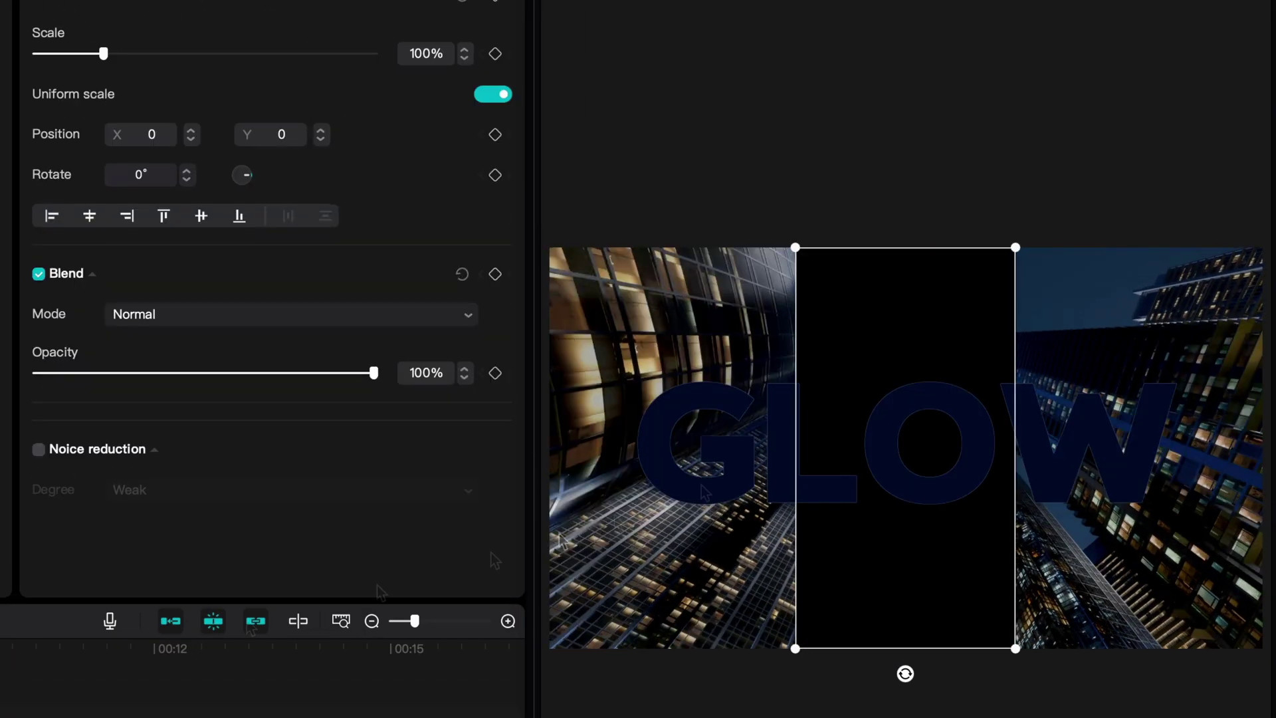
pyautogui.moveTo(103, 53); pyautogui.dragTo(308, 58)
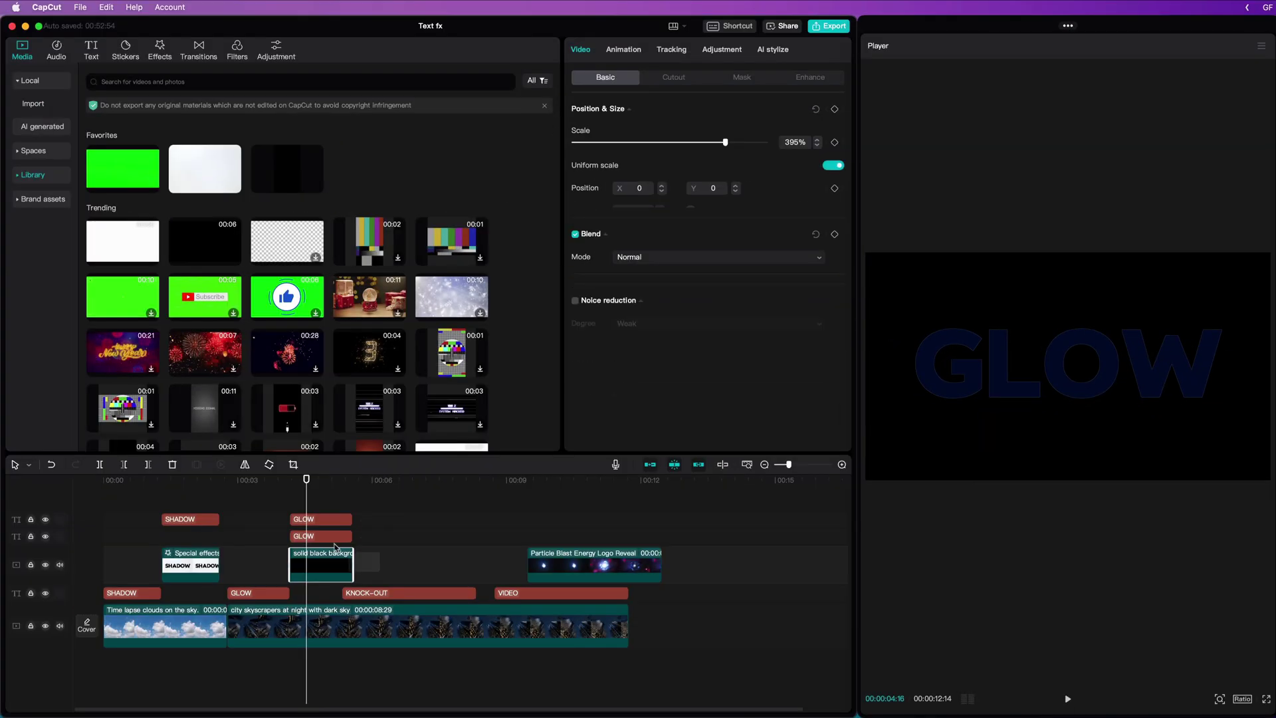
pyautogui.keyDown('shift'); pyautogui.click(151, 592); pyautogui.keyUp('shift')
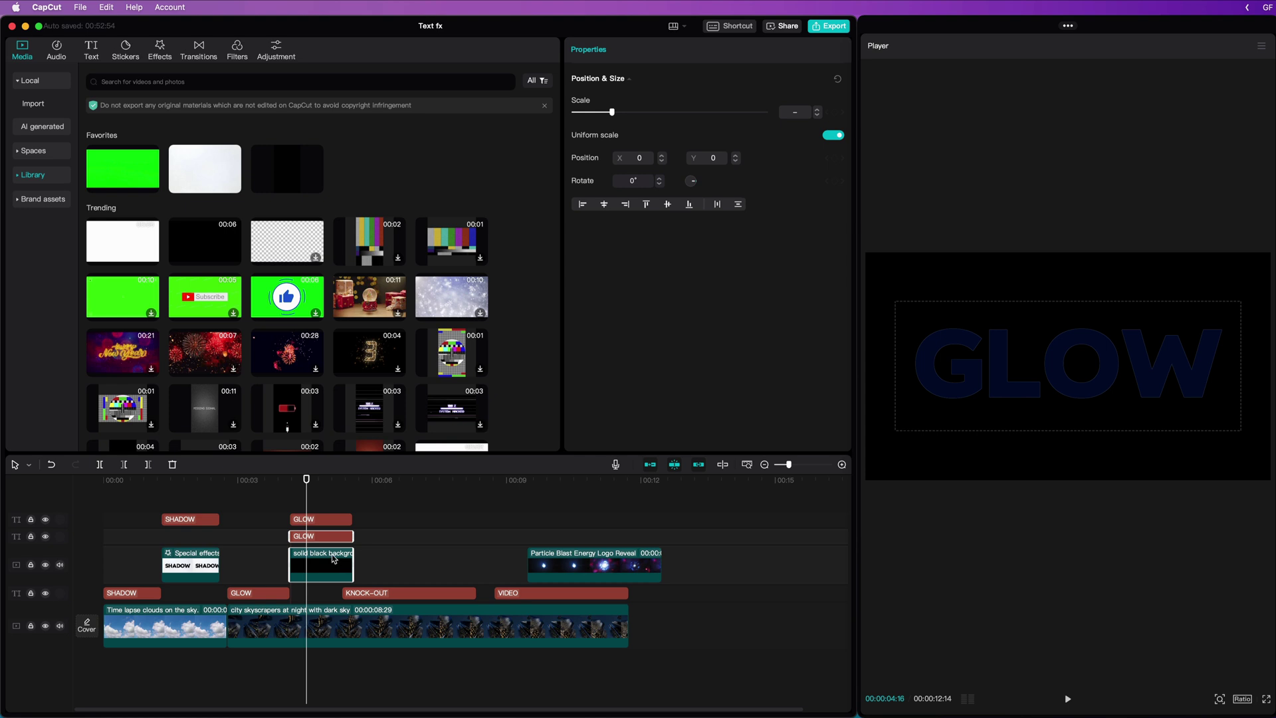
pyautogui.rightClick(333, 560)
pyautogui.click(385, 644)
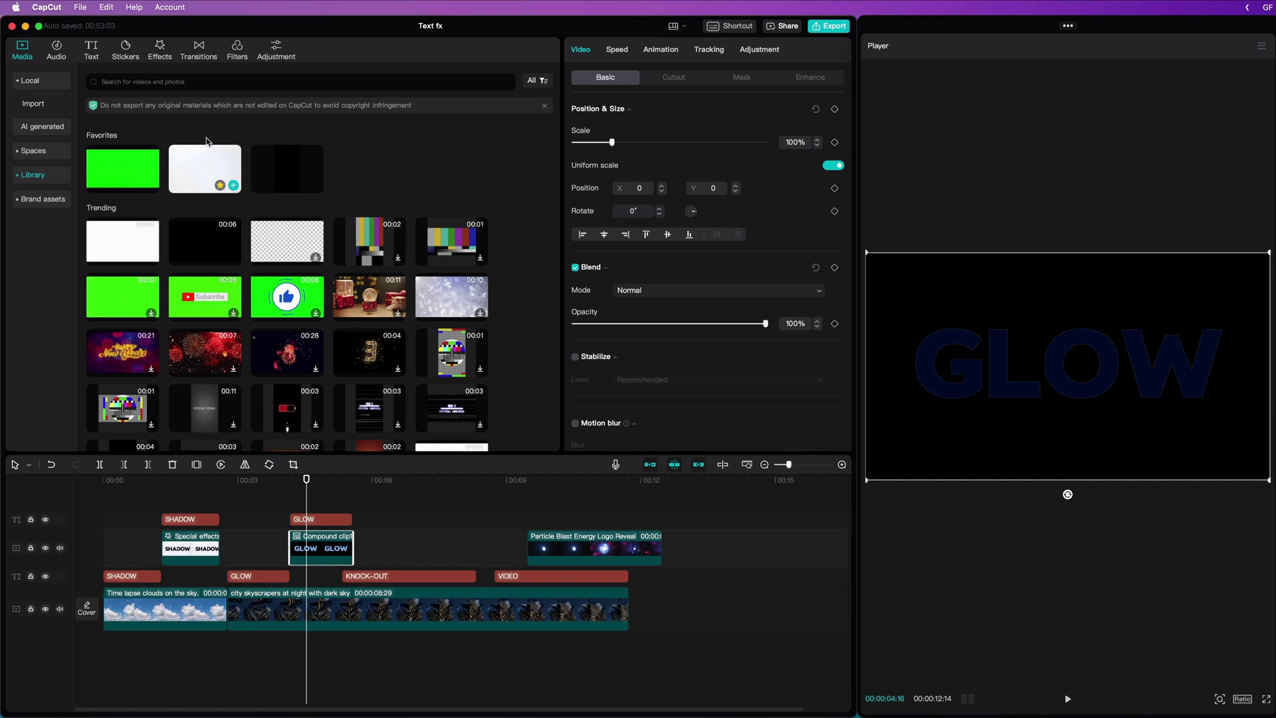
# Step: Drop the Lens Edge Glow effect onto the GLOW compound clip
pyautogui.click(163, 51)
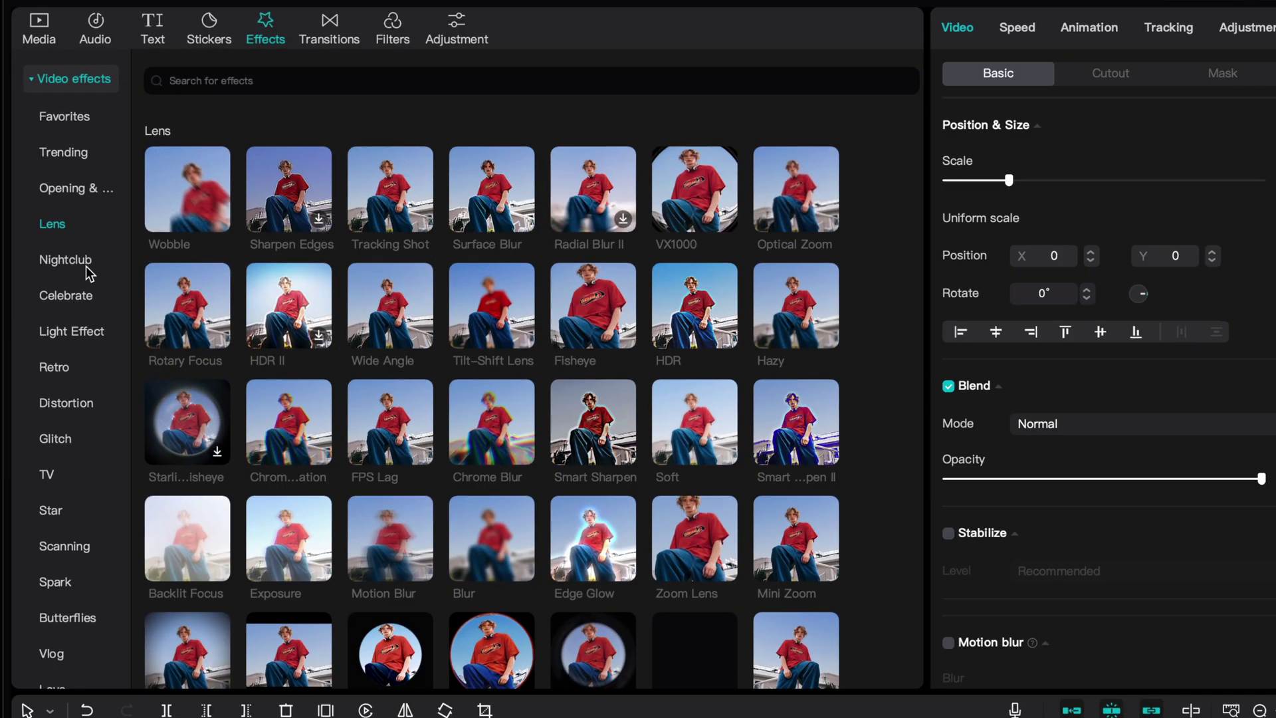
pyautogui.moveTo(363, 379)
pyautogui.moveTo(601, 570); pyautogui.dragTo(523, 717)
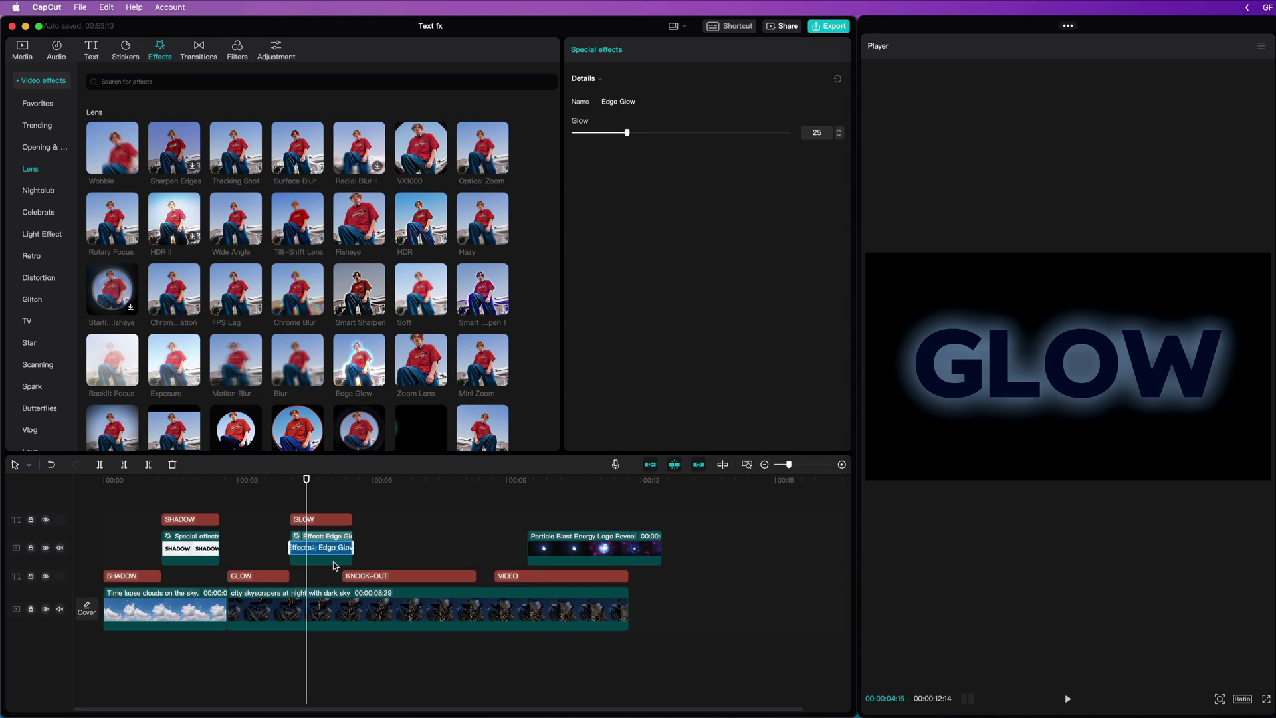
pyautogui.click(335, 564)
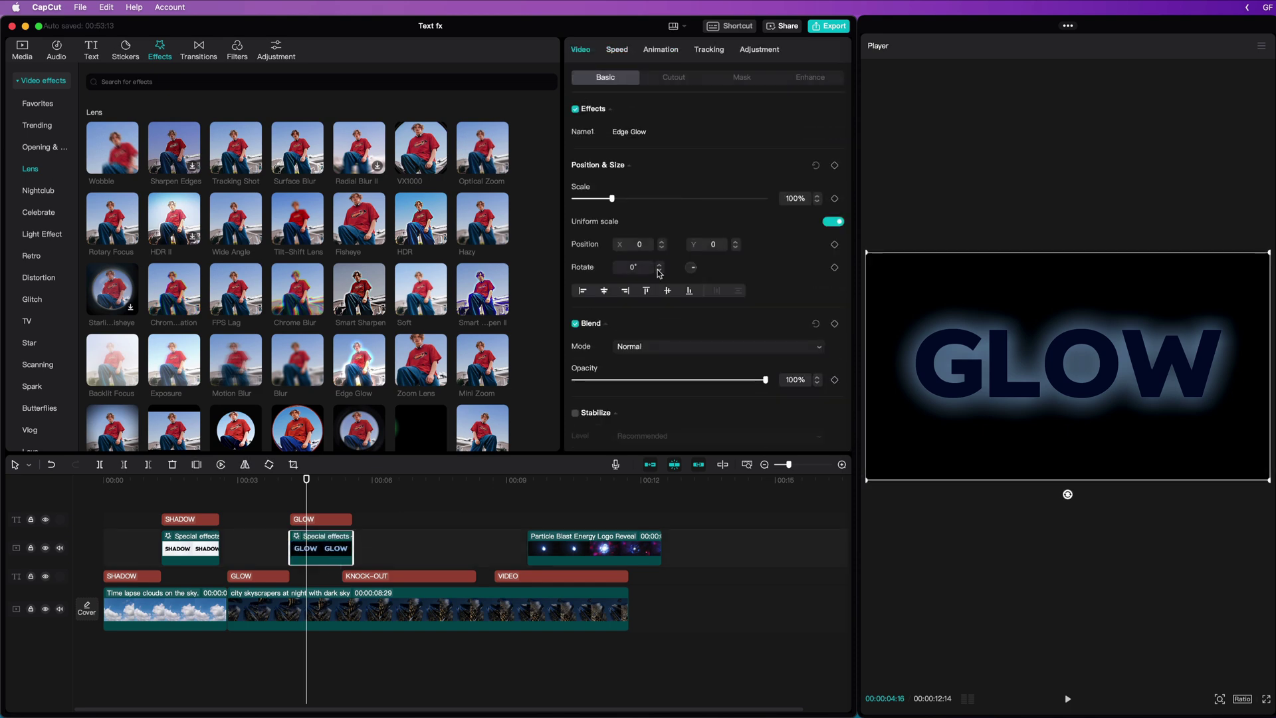
# Step: Set the GLOW compound clip's blend mode to Screen
pyautogui.click(707, 349)
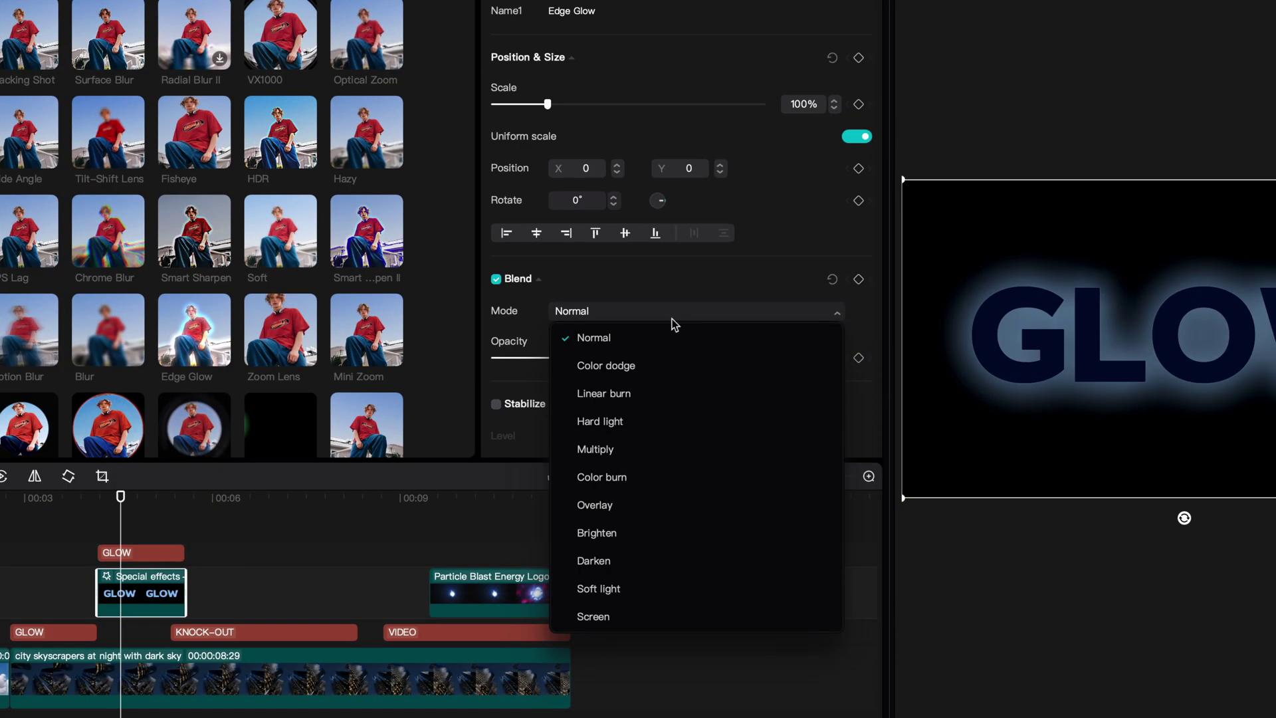
pyautogui.click(607, 618)
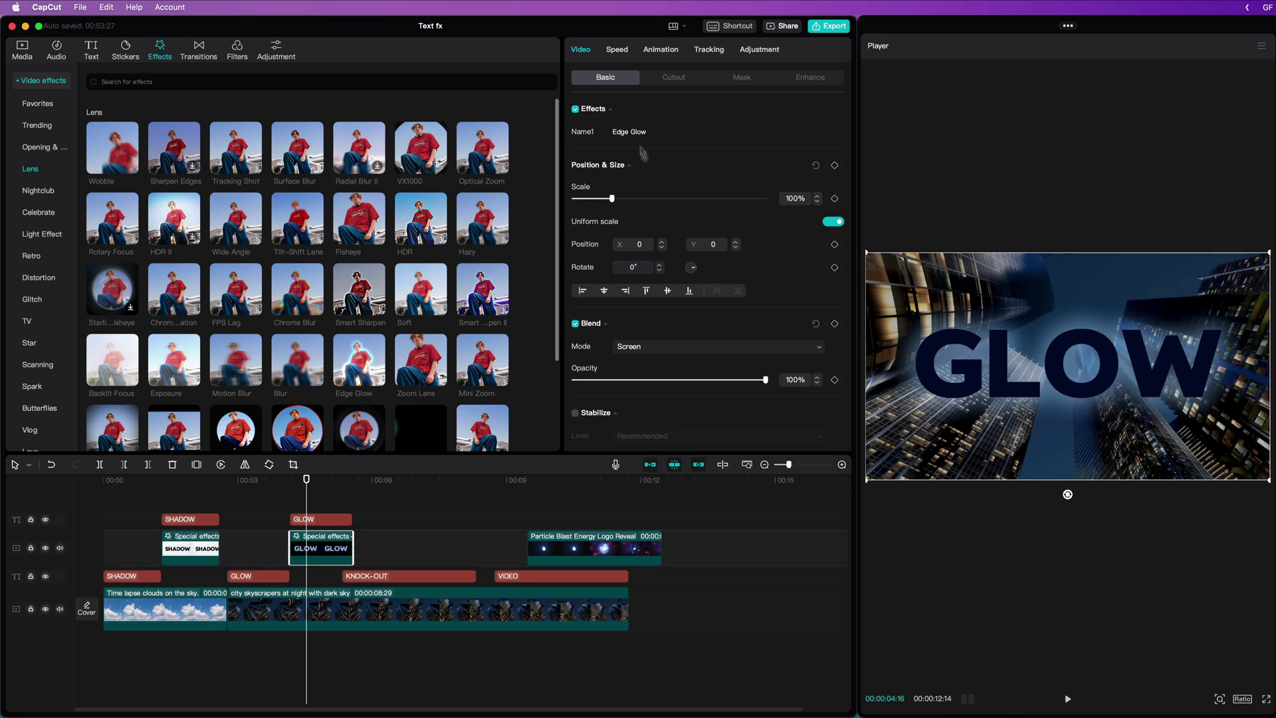
# Step: Open the Edge Glow settings and drag its Glow slider from 25 to 67
pyautogui.click(658, 132)
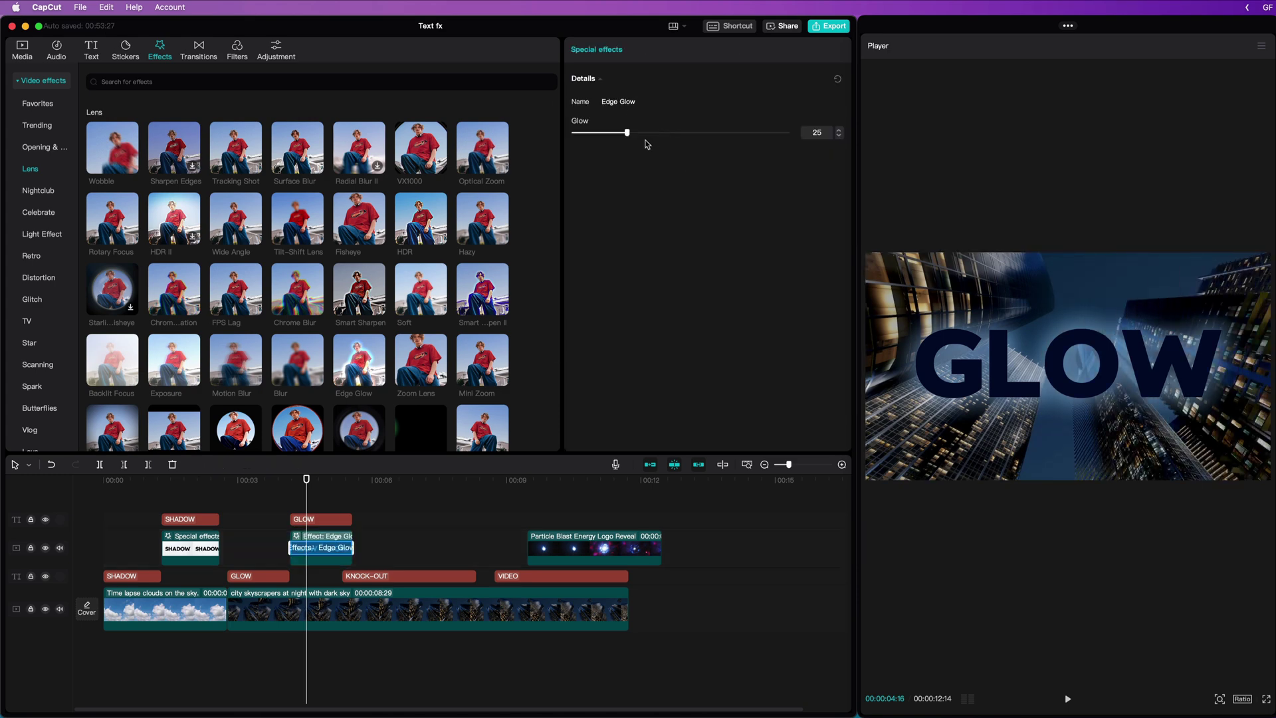
pyautogui.moveTo(629, 134); pyautogui.dragTo(685, 141)
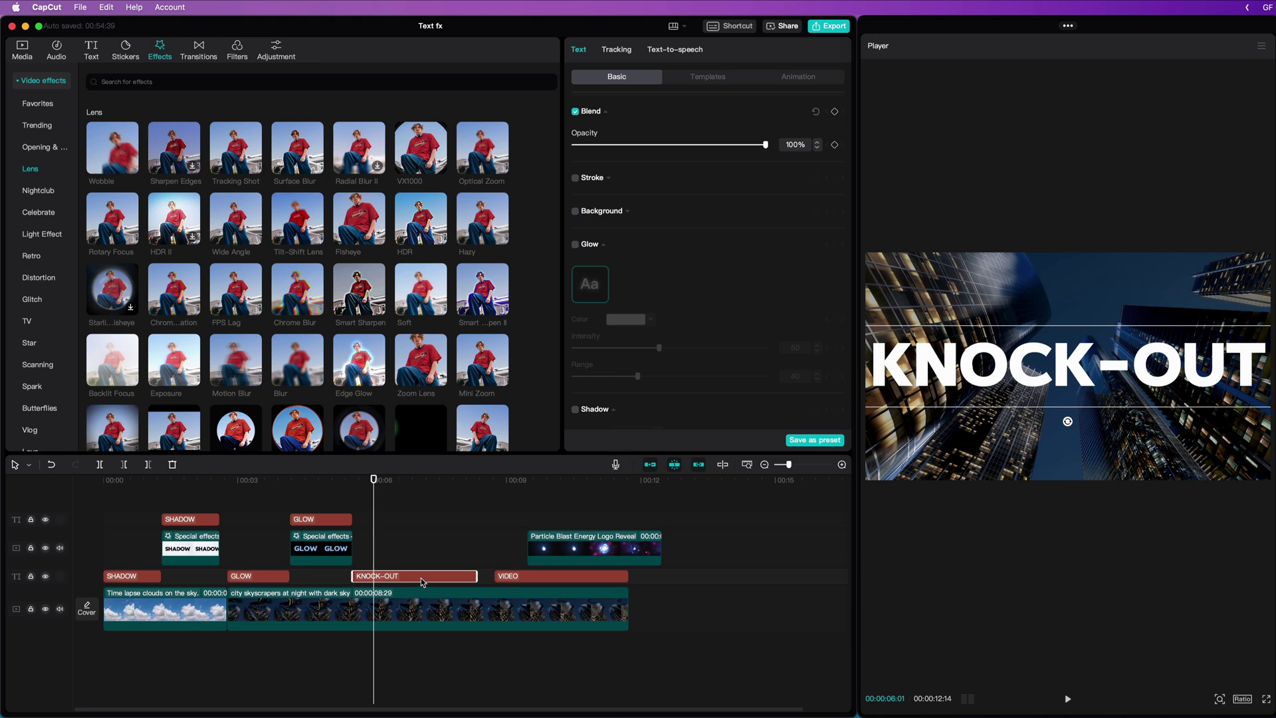
# Step: Move KNOCK-OUT up a track and put a black solid under it, lengthened and scaled to 341%
pyautogui.moveTo(423, 578); pyautogui.dragTo(430, 519)
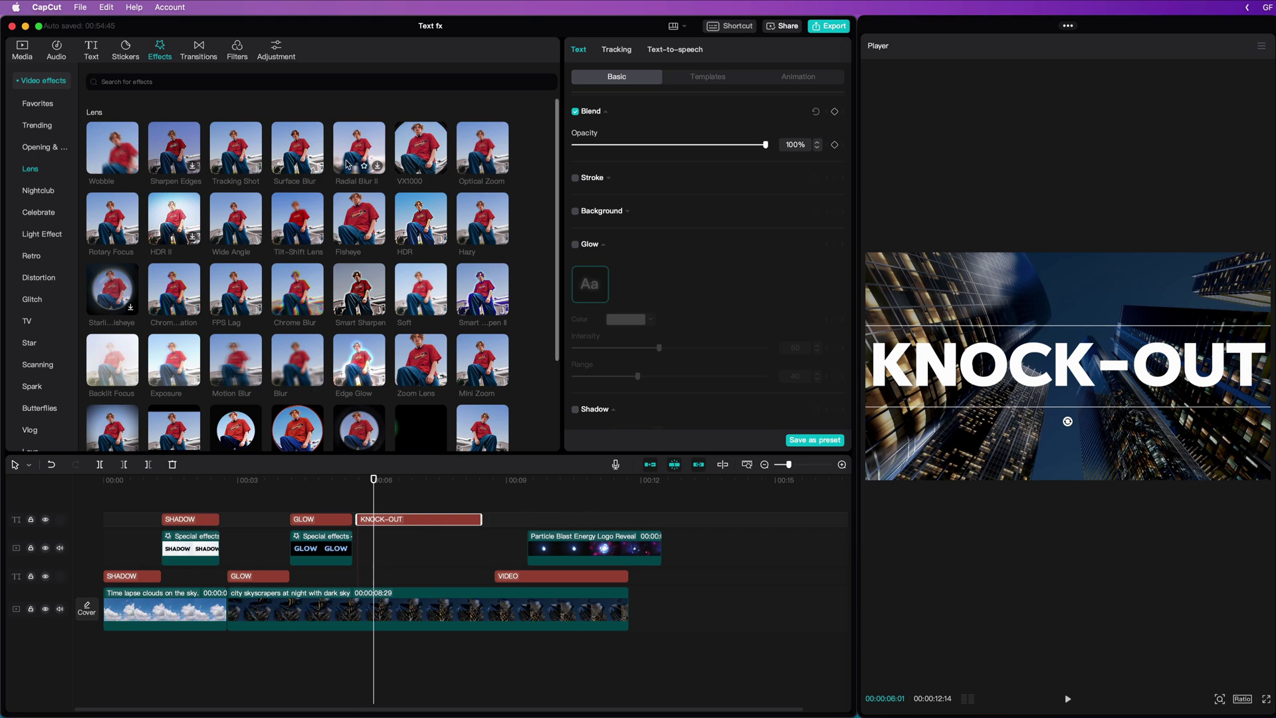
pyautogui.click(22, 50)
pyautogui.moveTo(287, 169); pyautogui.dragTo(359, 541)
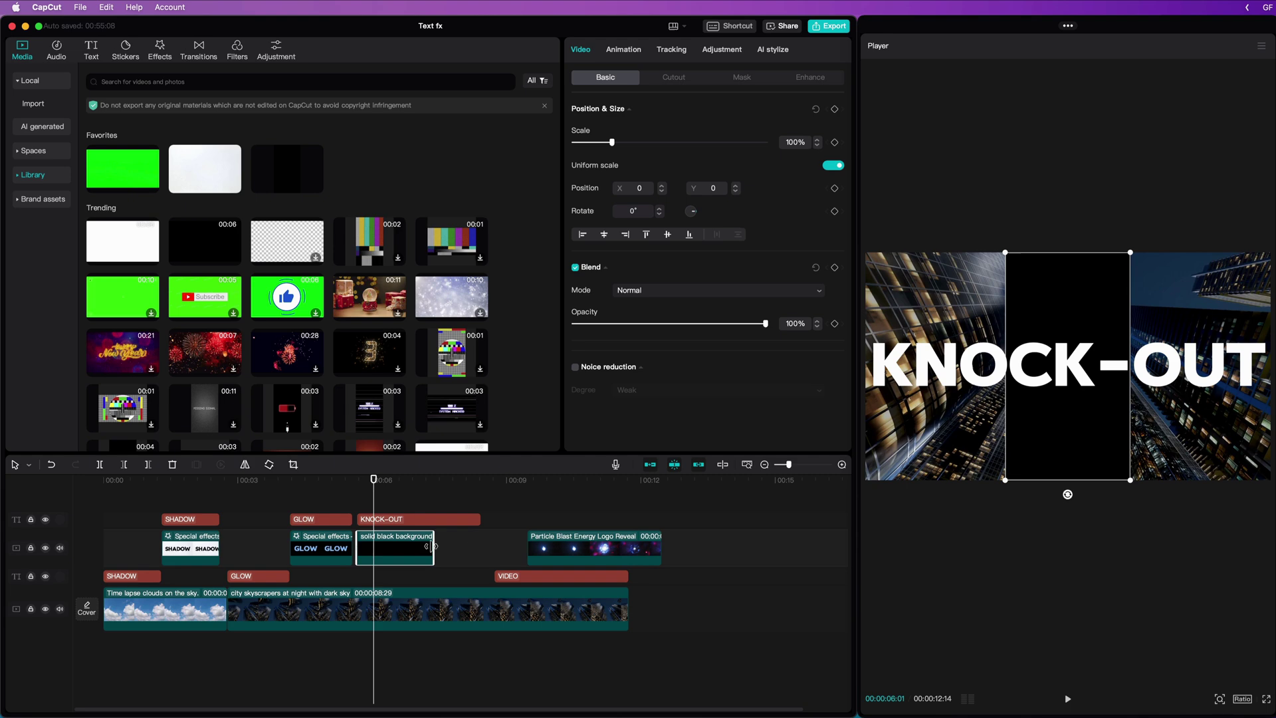
pyautogui.moveTo(436, 561); pyautogui.dragTo(482, 561)
pyautogui.moveTo(612, 143); pyautogui.dragTo(706, 144)
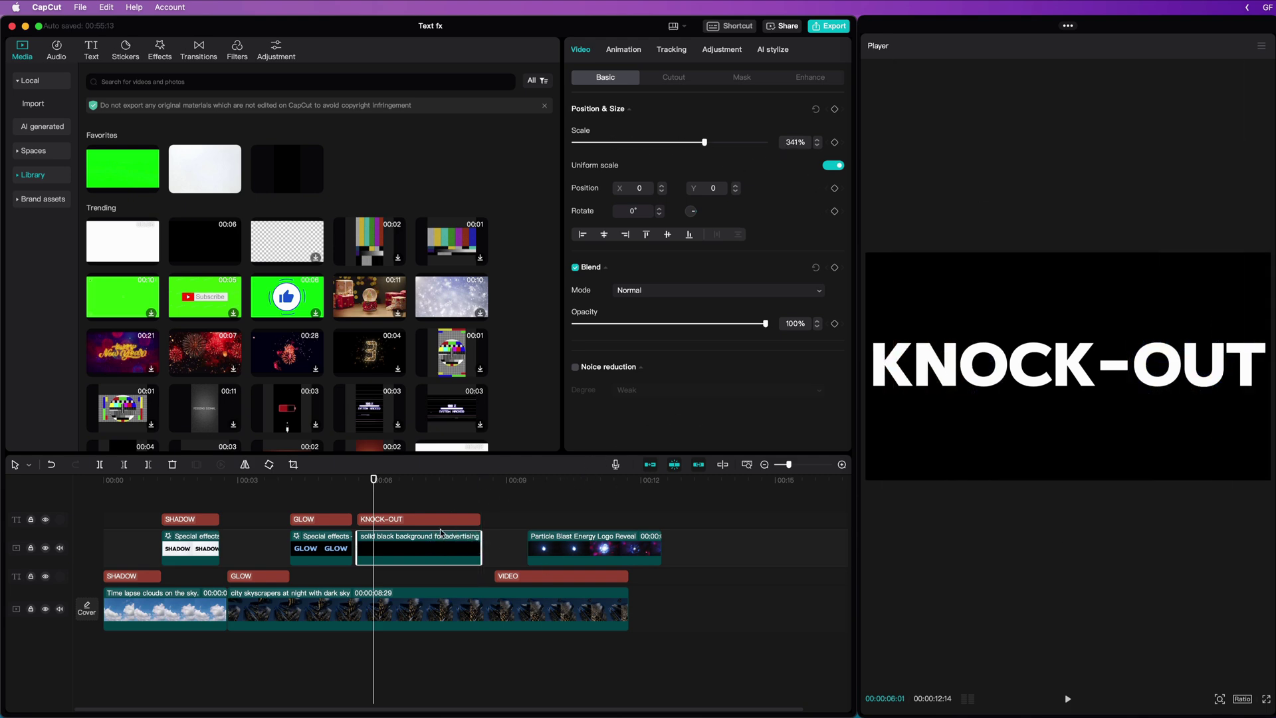
# Step: Combine the KNOCK-OUT text and black solid into a compound clip
pyautogui.keyDown('super'); pyautogui.click(459, 520); pyautogui.keyUp('super')
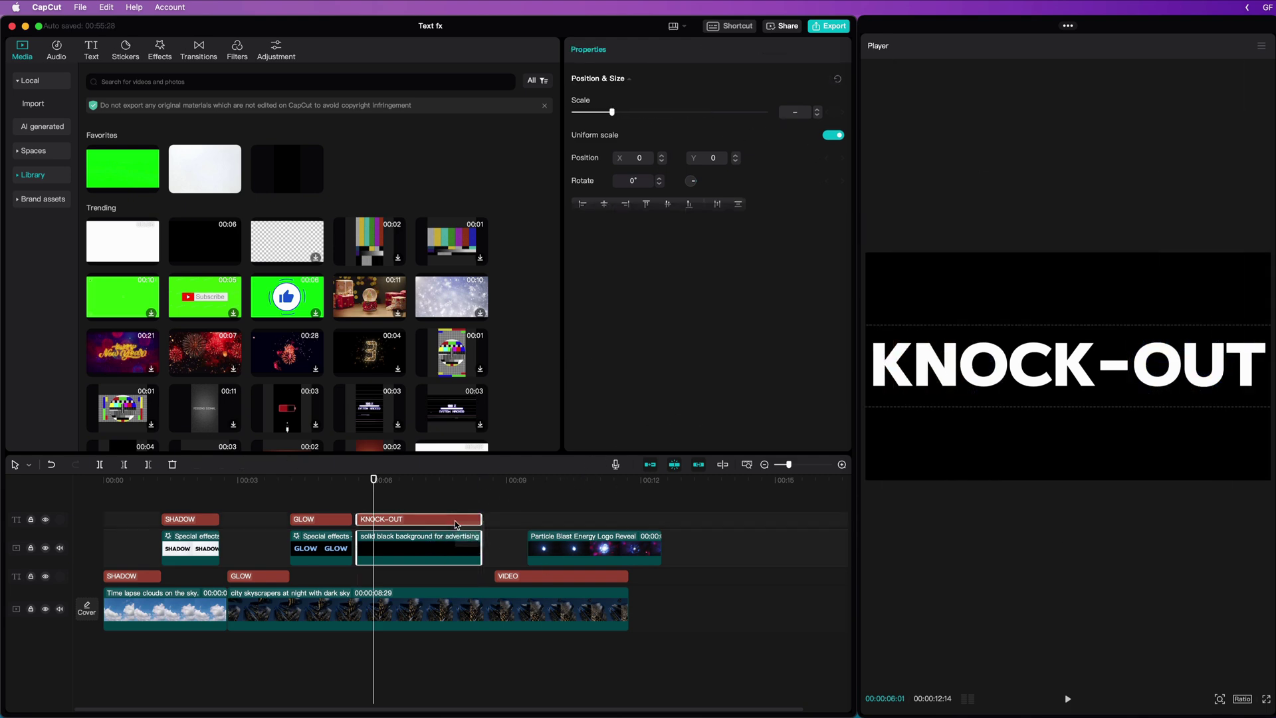
pyautogui.rightClick(418, 541)
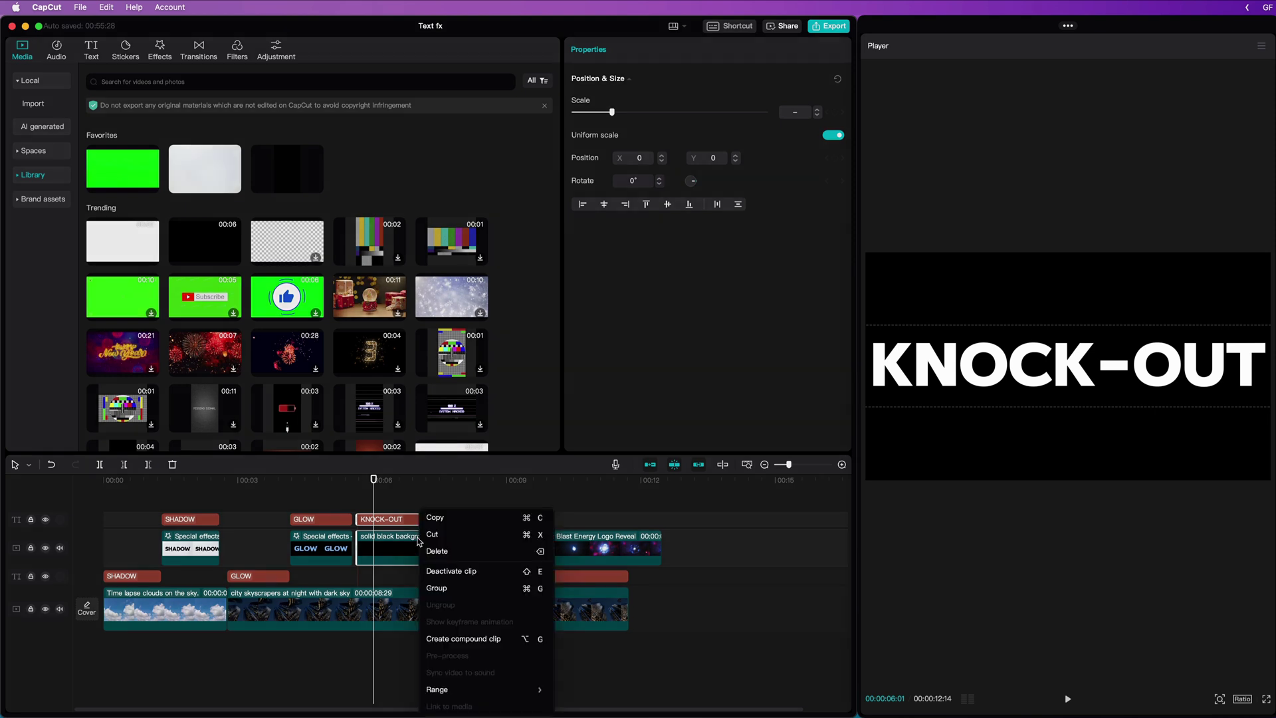
pyautogui.click(460, 639)
# Step: Set the KNOCK-OUT compound clip's blend mode to Multiply to reveal city footage in the letters
pyautogui.scroll(-5, 764, 322)
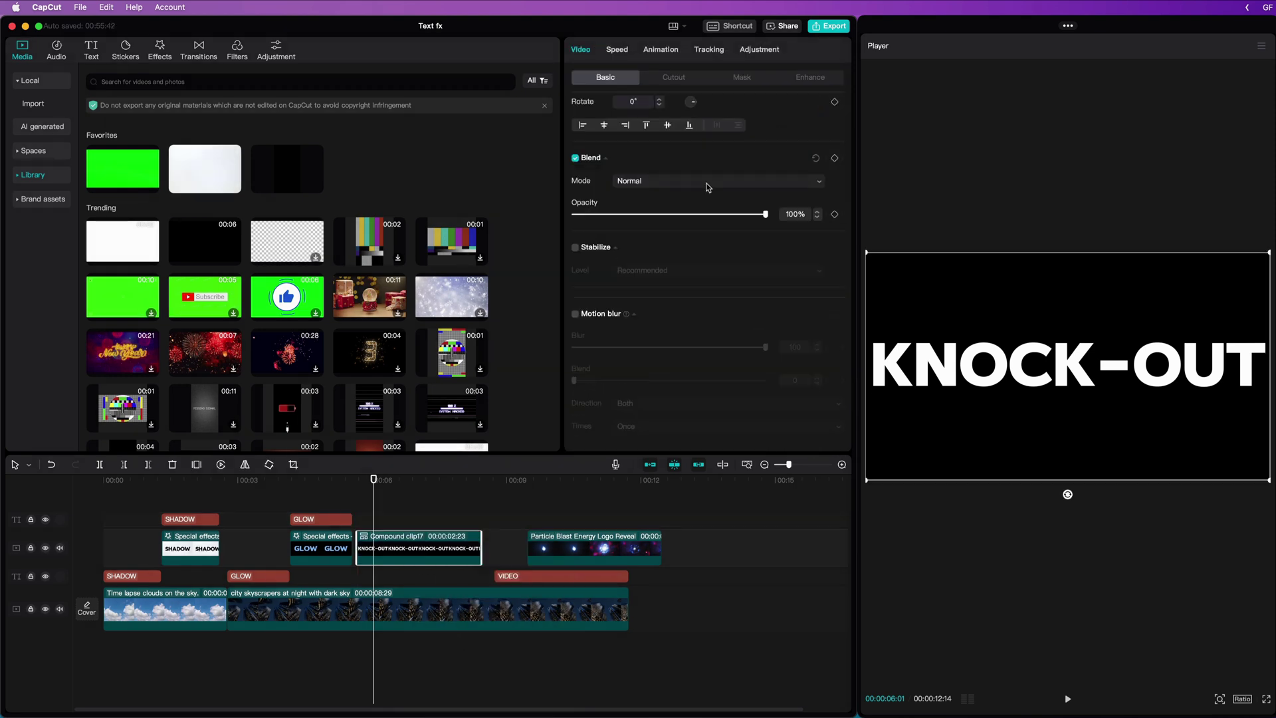
pyautogui.click(705, 182)
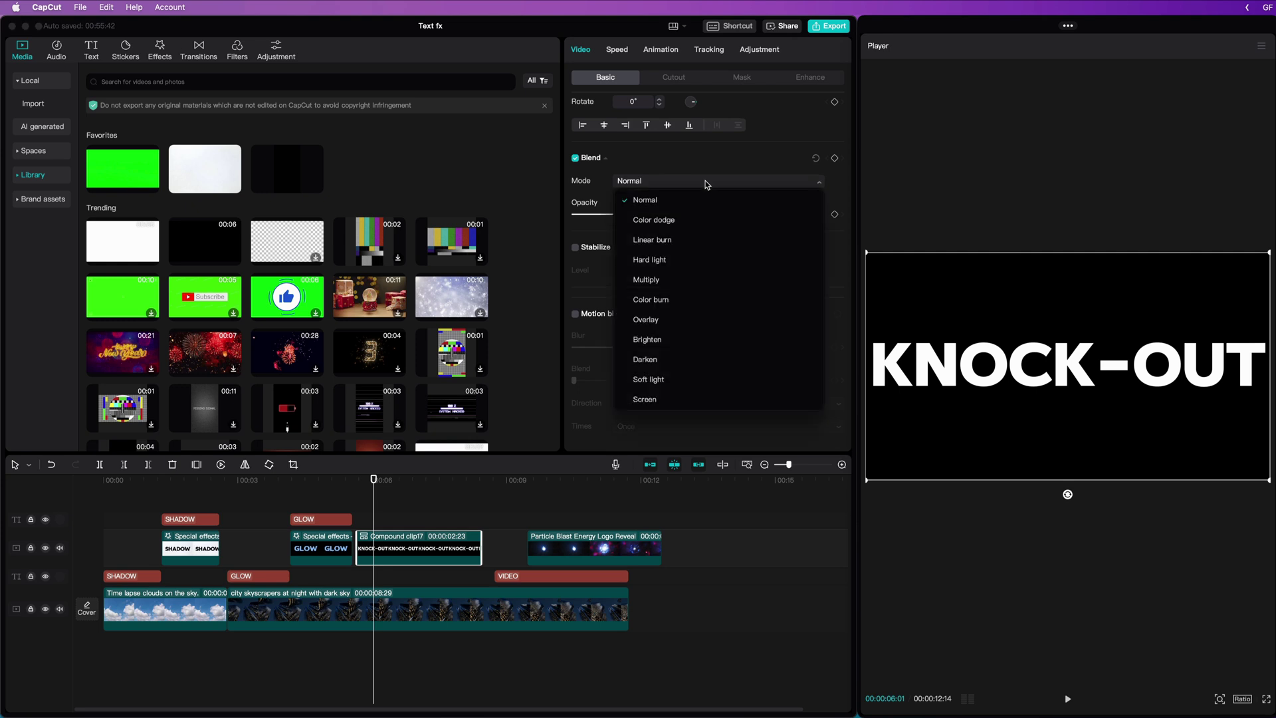
pyautogui.click(661, 287)
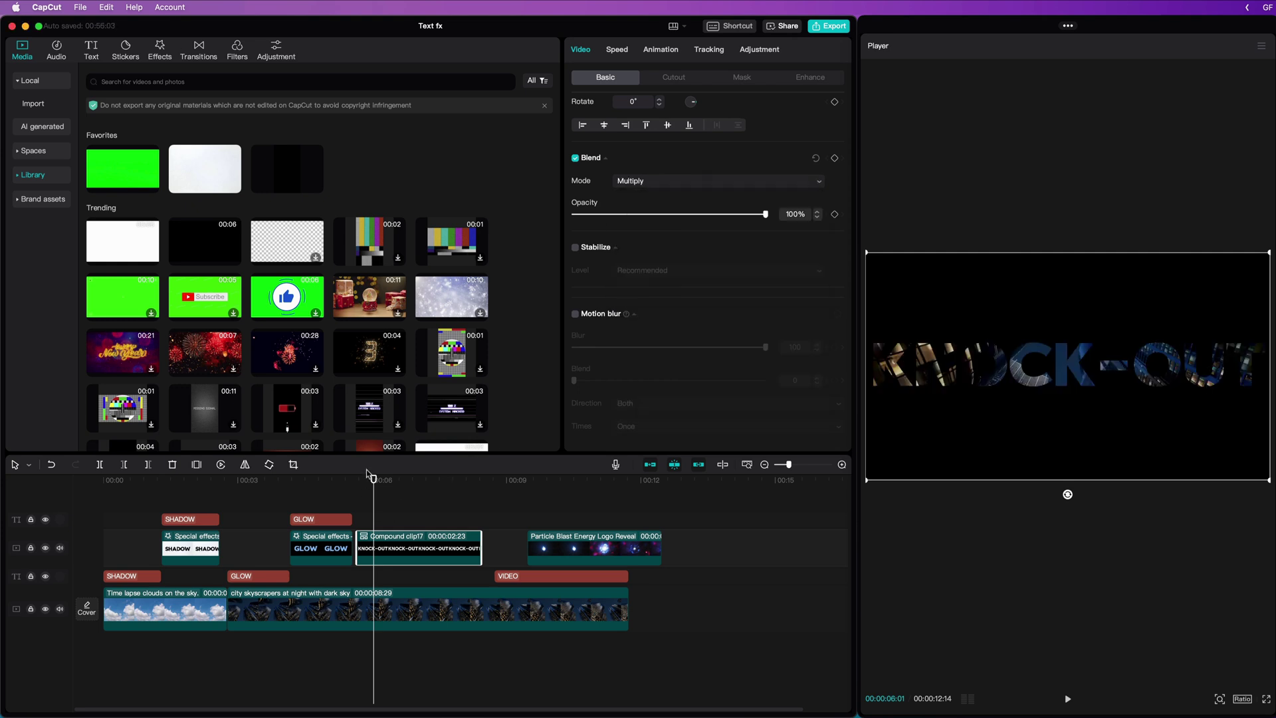
# Step: Preview the knockout text and apply the 0.5s Zoom 1 intro animation
pyautogui.moveTo(374, 478)
pyautogui.mouseDown()
pyautogui.moveTo(362, 480)
pyautogui.moveTo(429, 481)
pyautogui.moveTo(391, 481)
pyautogui.mouseUp()
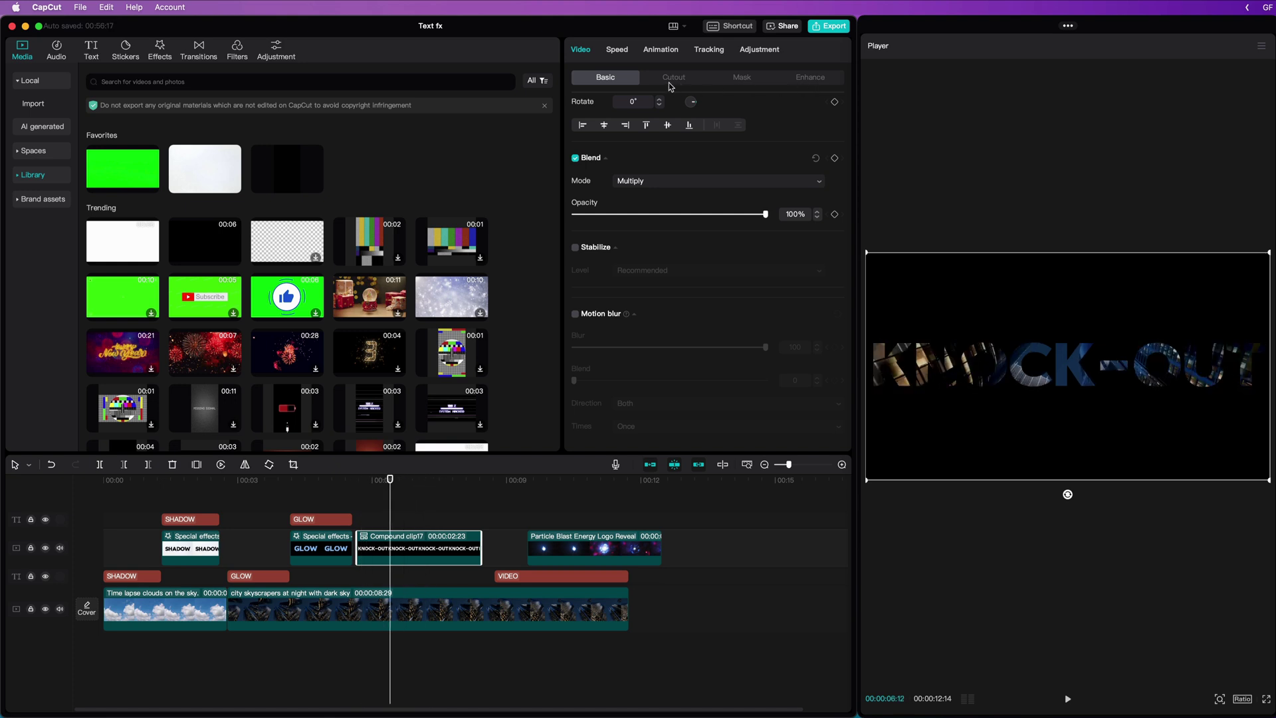
pyautogui.click(658, 52)
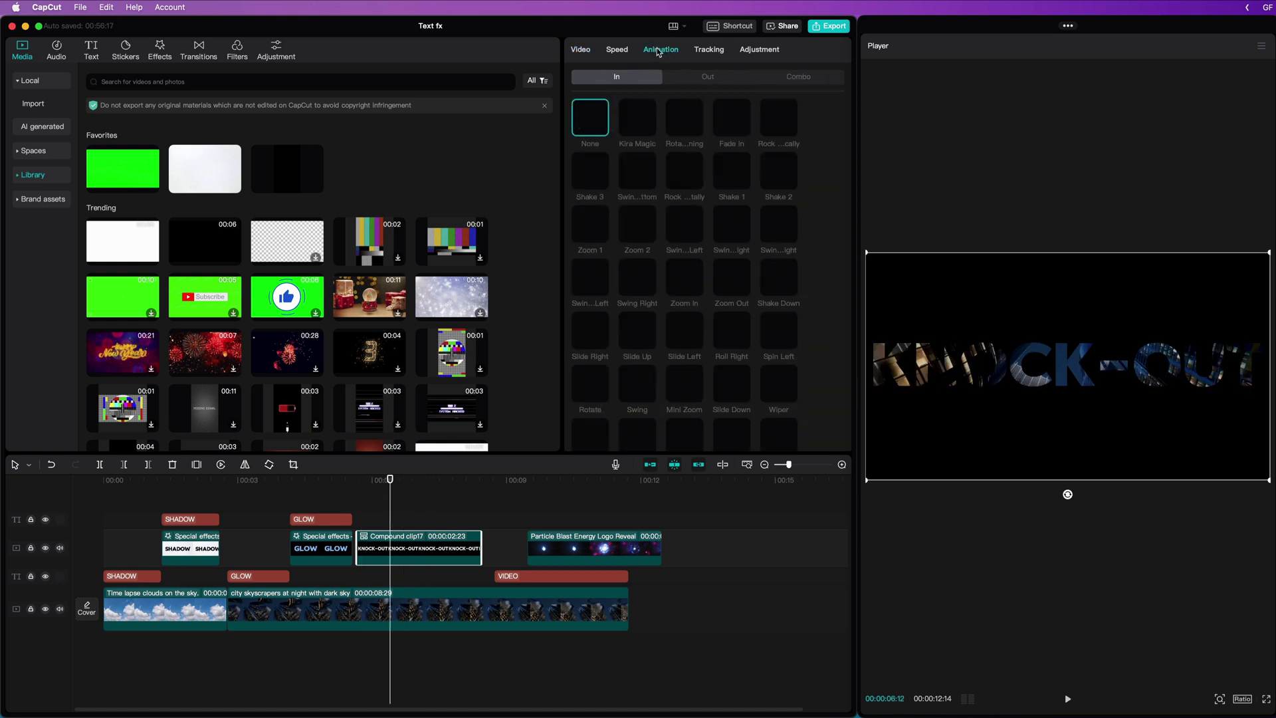
pyautogui.click(587, 221)
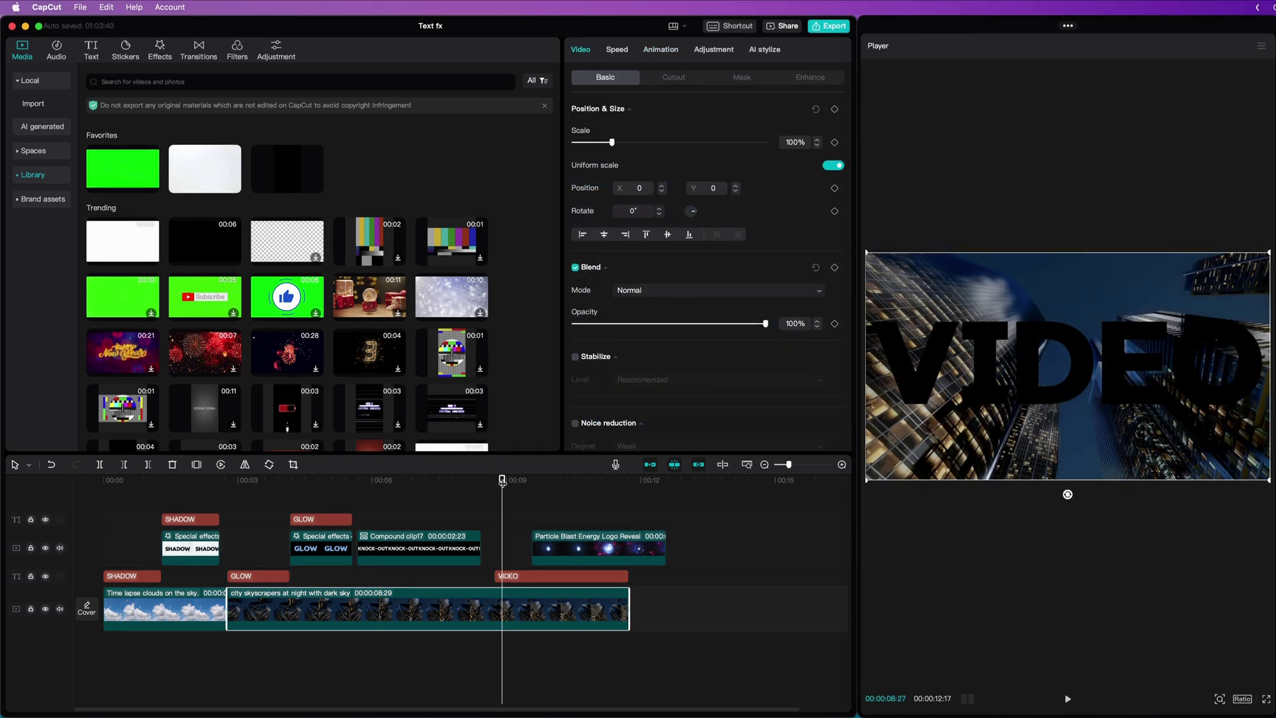
# Step: Select the VIDEO text clip and preview the start of the particle blast footage
pyautogui.moveTo(502, 481); pyautogui.dragTo(512, 482)
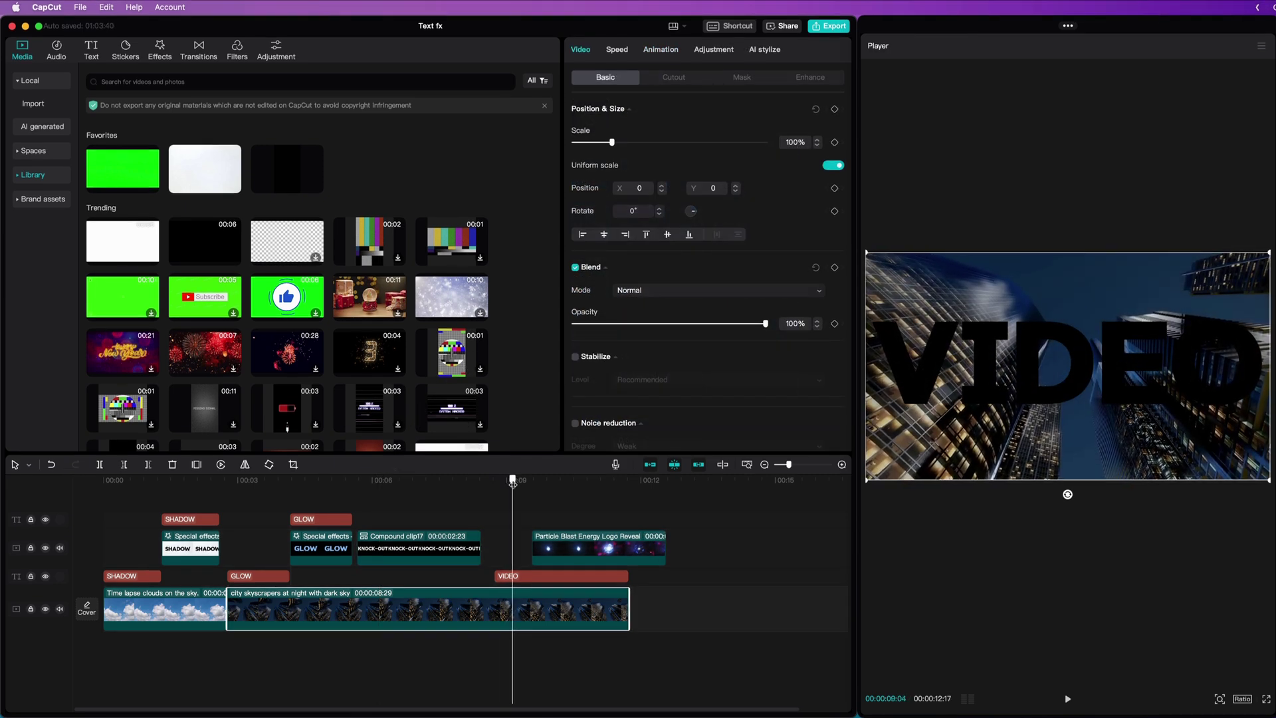
pyautogui.click(527, 576)
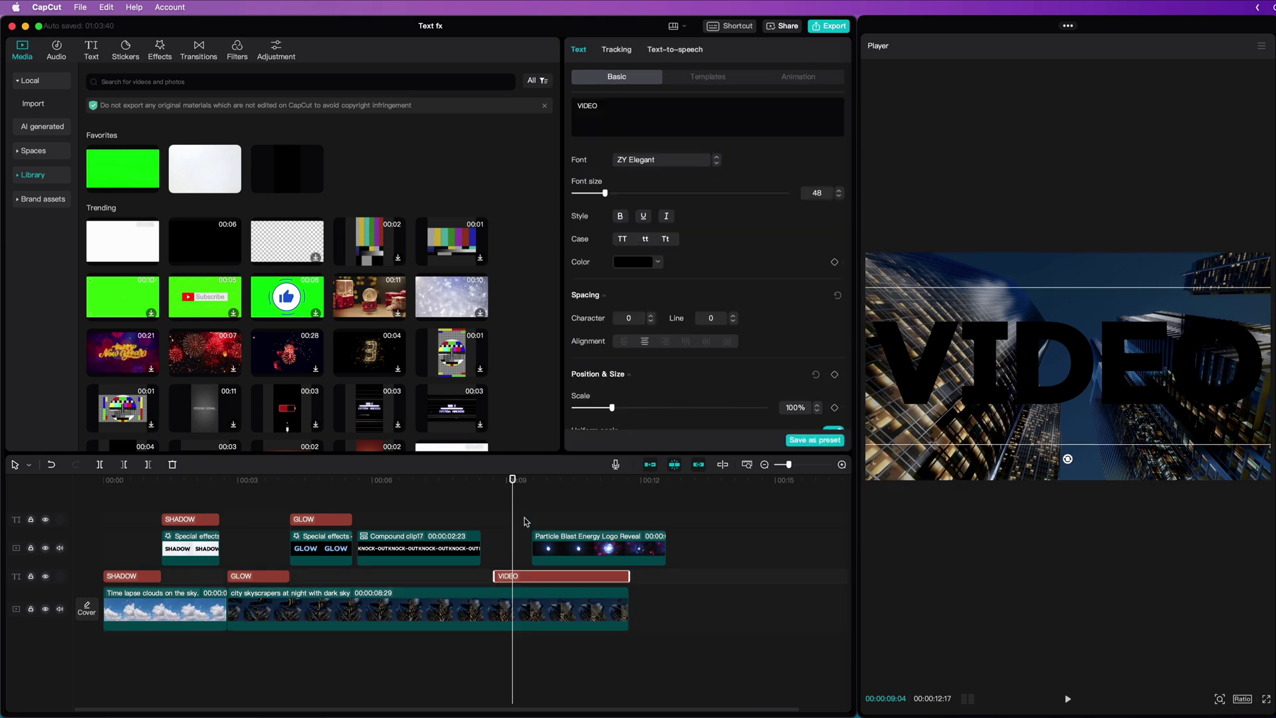
pyautogui.click(532, 482)
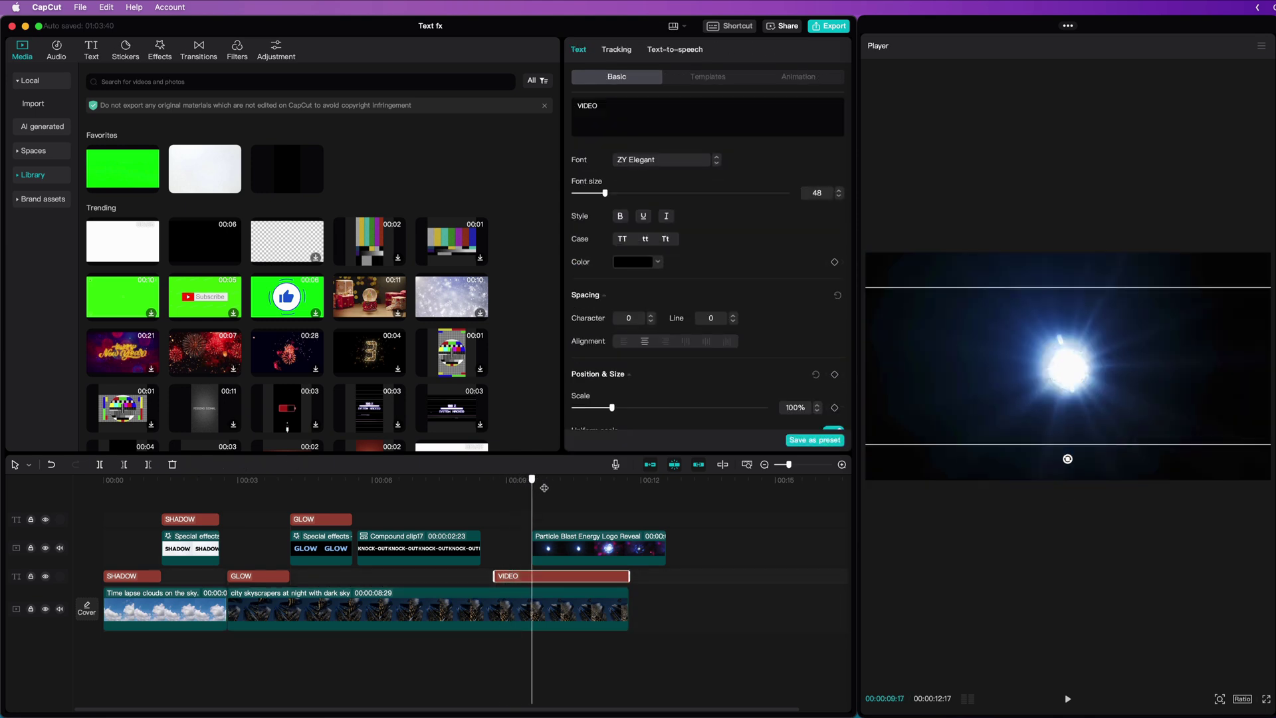
pyautogui.moveTo(543, 488); pyautogui.dragTo(495, 507)
pyautogui.click(548, 485)
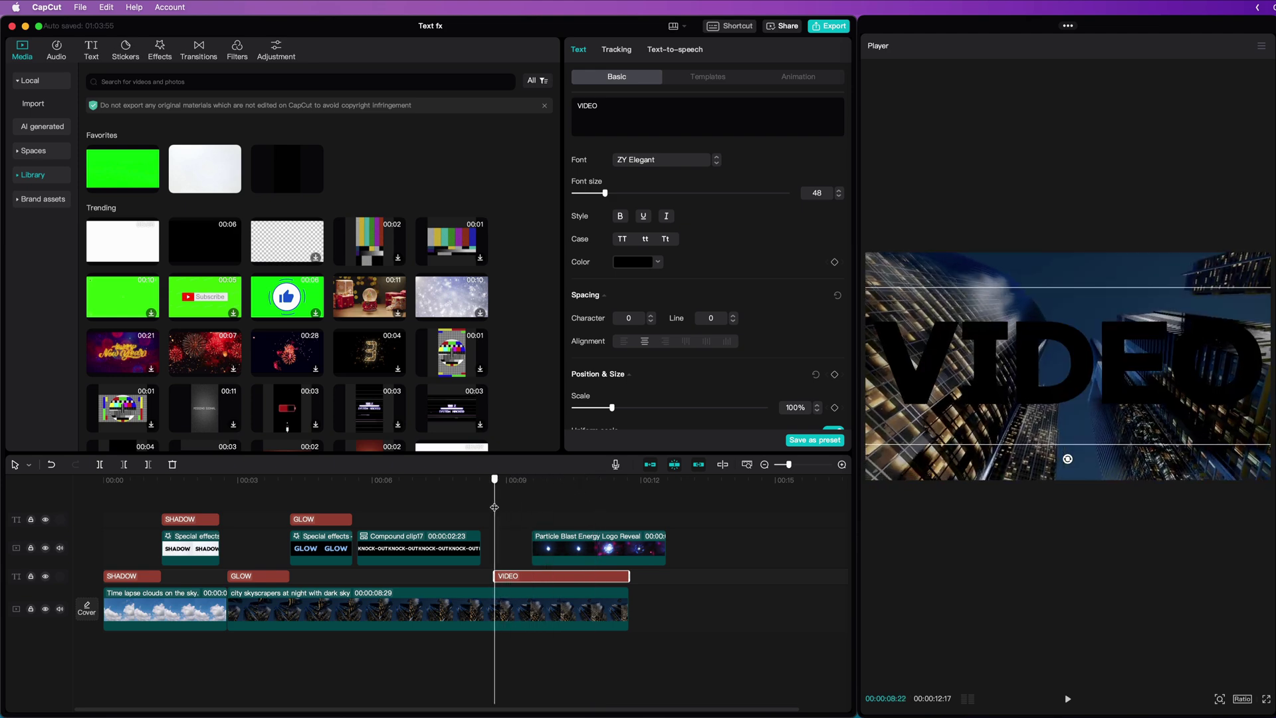
# Step: Lift the VIDEO title to a new top track and add a black clip above, scaled to 347%
pyautogui.moveTo(556, 581); pyautogui.dragTo(556, 518)
pyautogui.moveTo(639, 525); pyautogui.dragTo(641, 525)
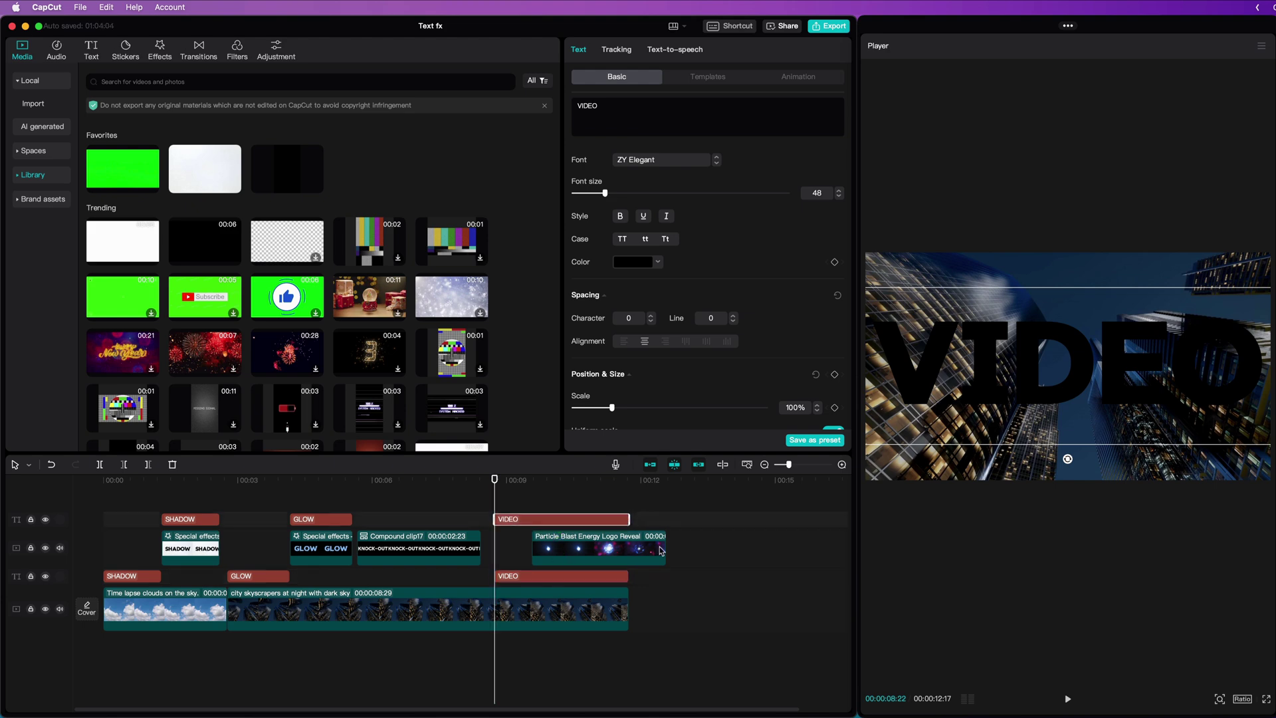
pyautogui.moveTo(277, 178); pyautogui.dragTo(629, 536)
pyautogui.moveTo(612, 142); pyautogui.dragTo(707, 142)
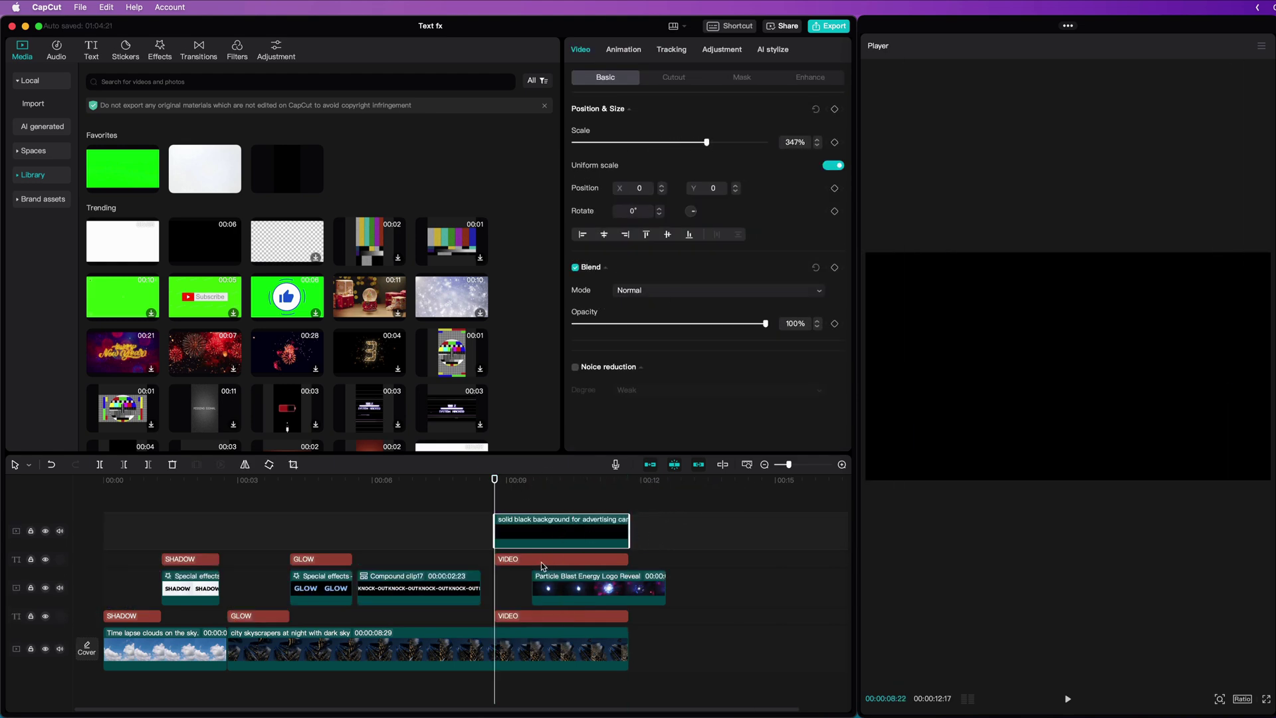
# Step: Move the VIDEO title above the black clip and make its text white
pyautogui.moveTo(541, 562); pyautogui.dragTo(546, 512)
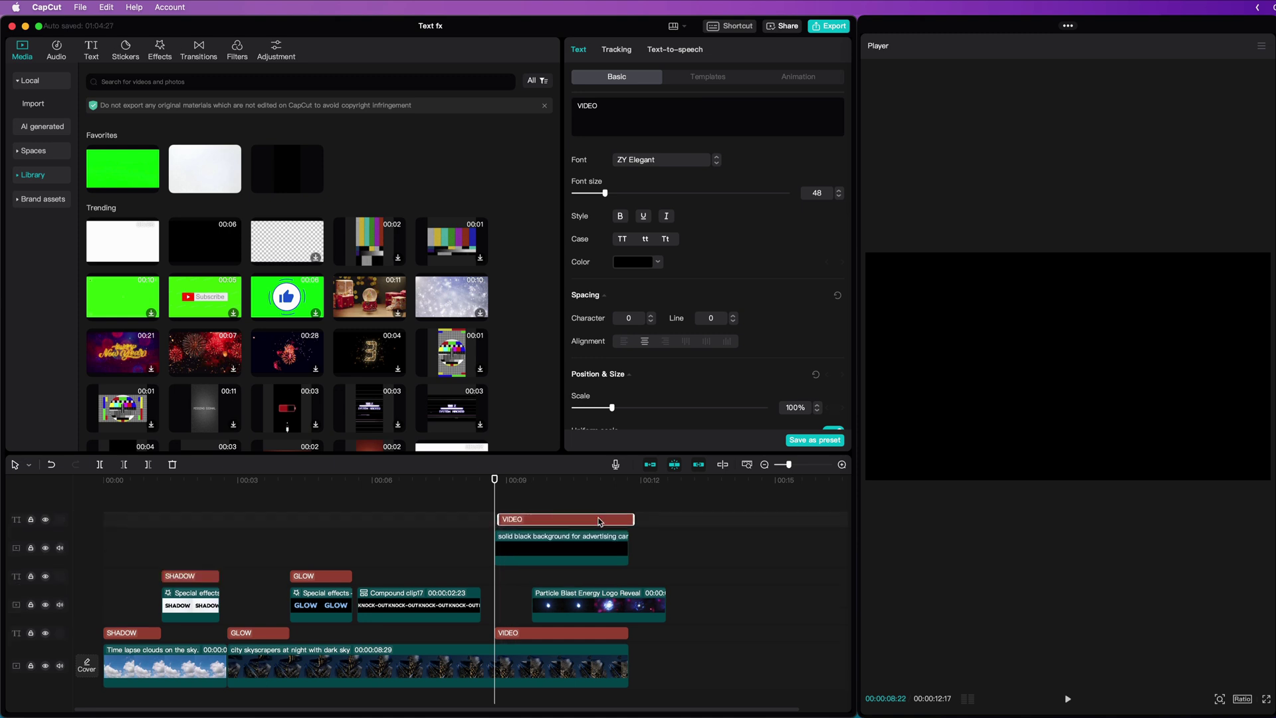
pyautogui.click(656, 262)
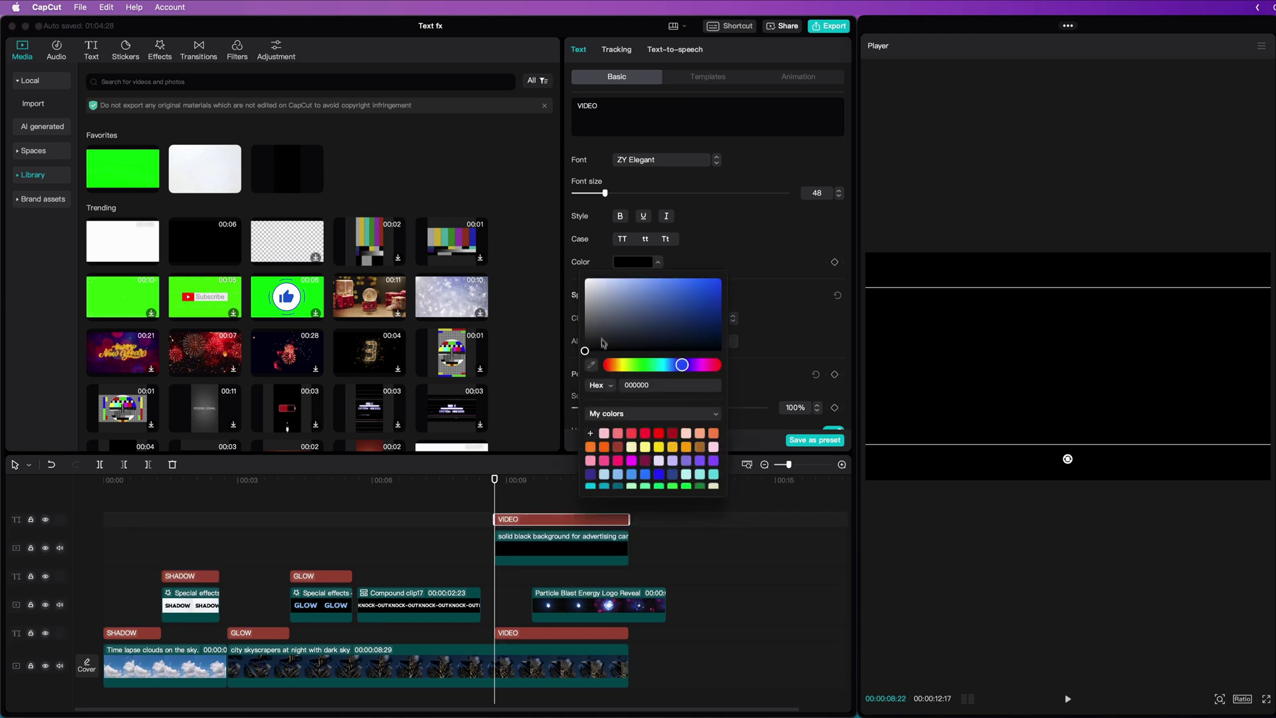
pyautogui.moveTo(604, 343); pyautogui.dragTo(525, 237)
# Step: Move the Particle Blast clip to the top track and blend it in Multiply
pyautogui.click(578, 600)
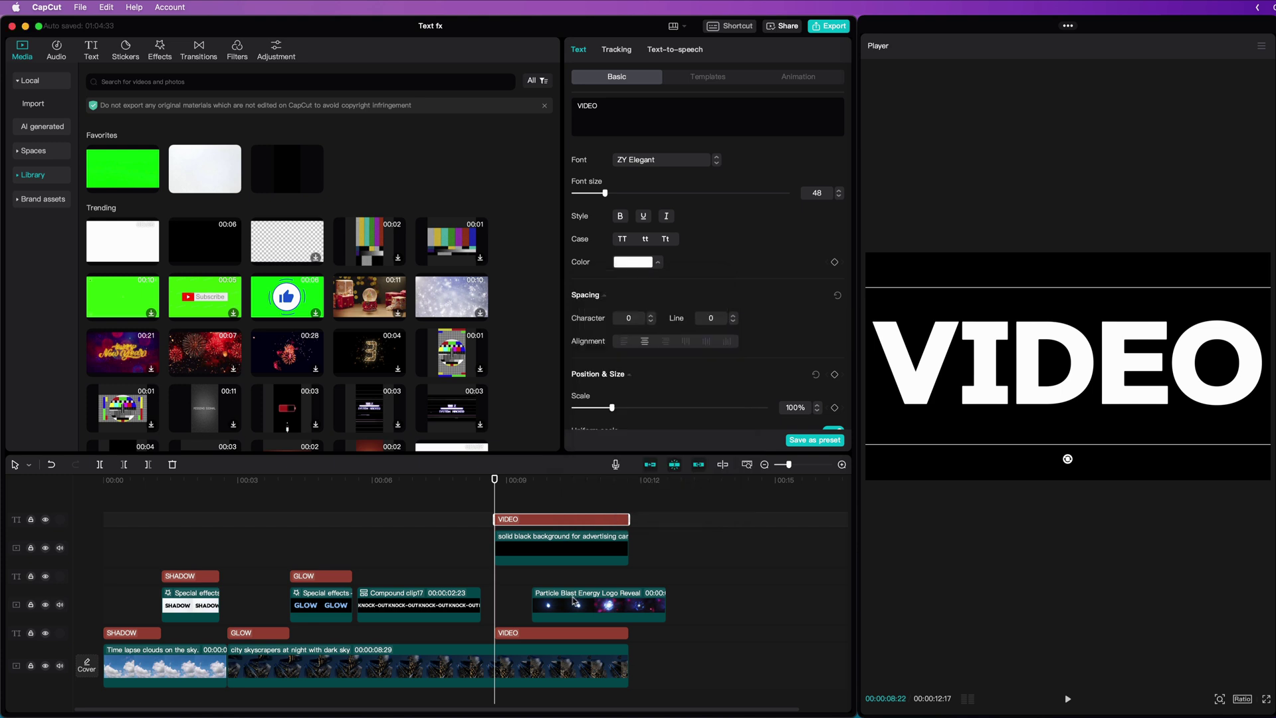
pyautogui.moveTo(578, 600); pyautogui.dragTo(532, 495)
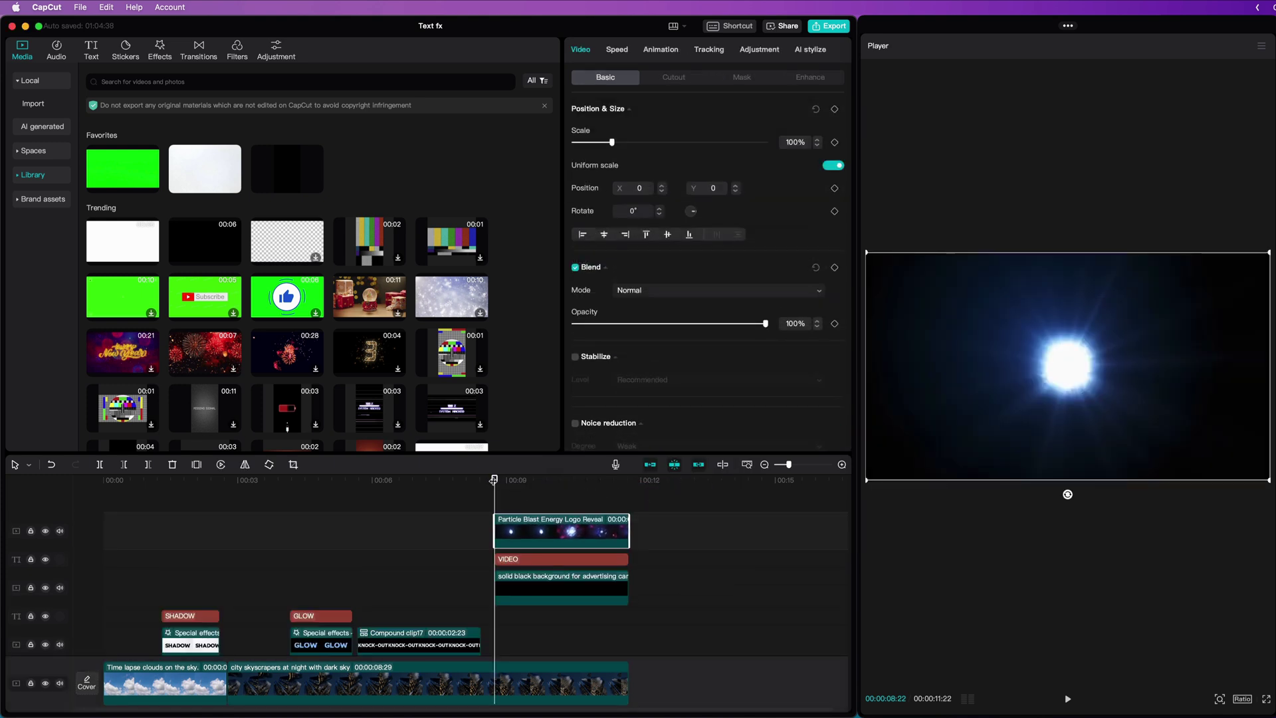
pyautogui.click(701, 291)
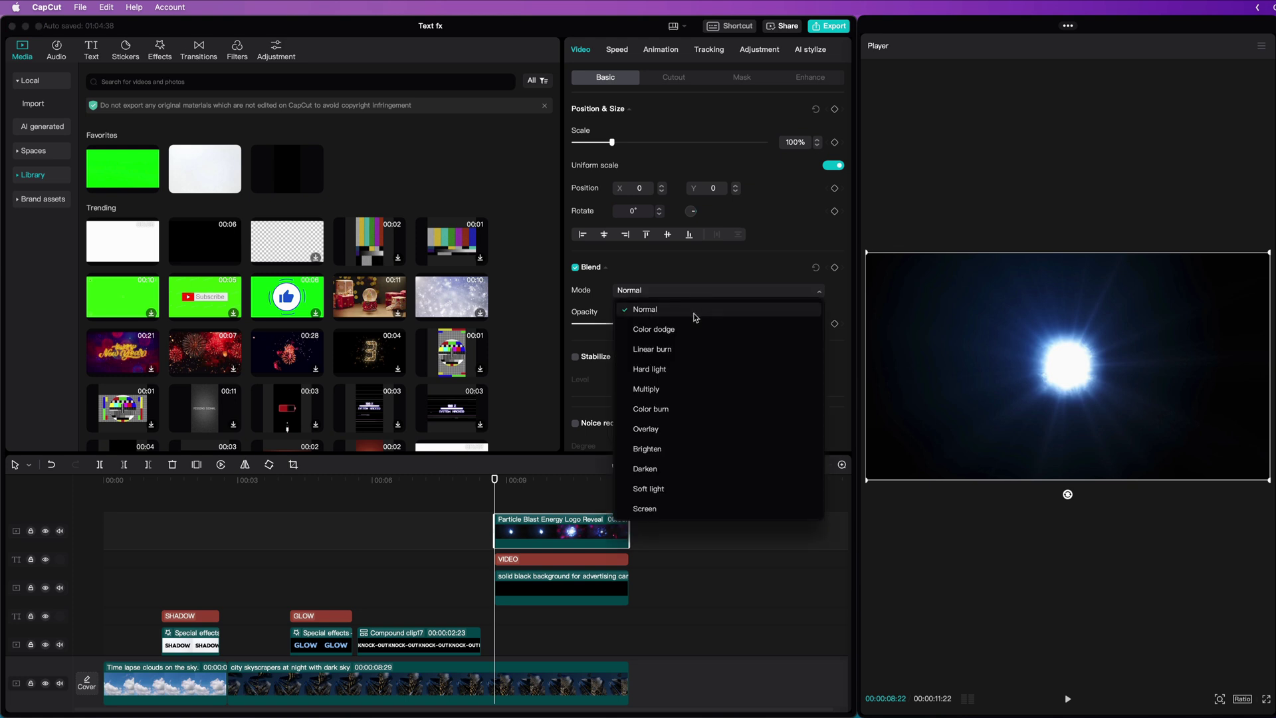
pyautogui.click(670, 392)
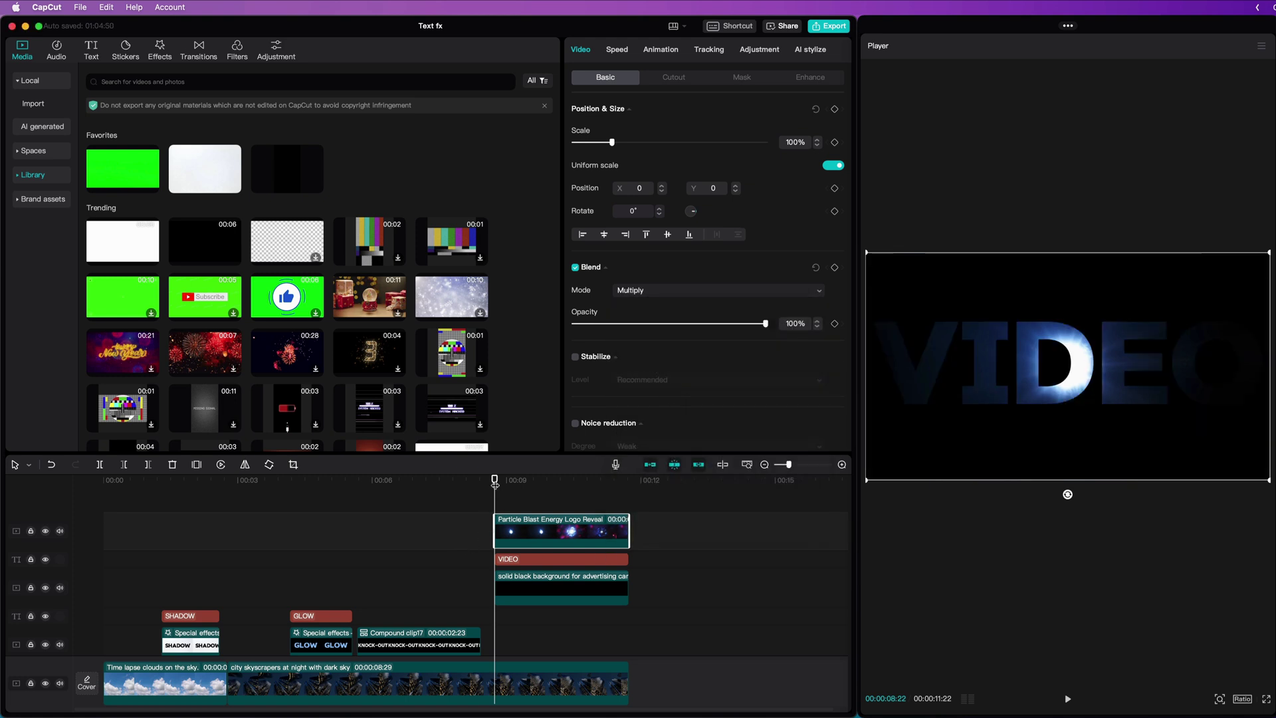
# Step: Play back the particle-filled VIDEO title, then select the particle, text and black clips together
pyautogui.press('space')
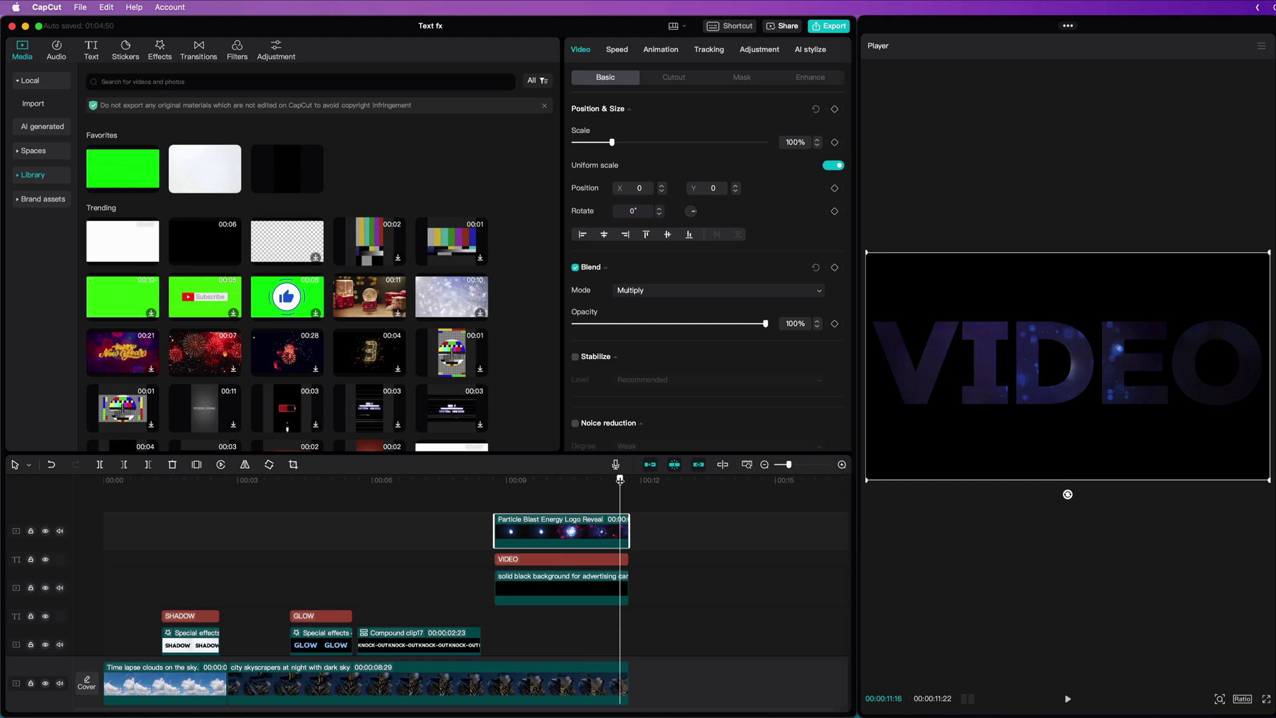
pyautogui.click(536, 491)
pyautogui.press('super+z')
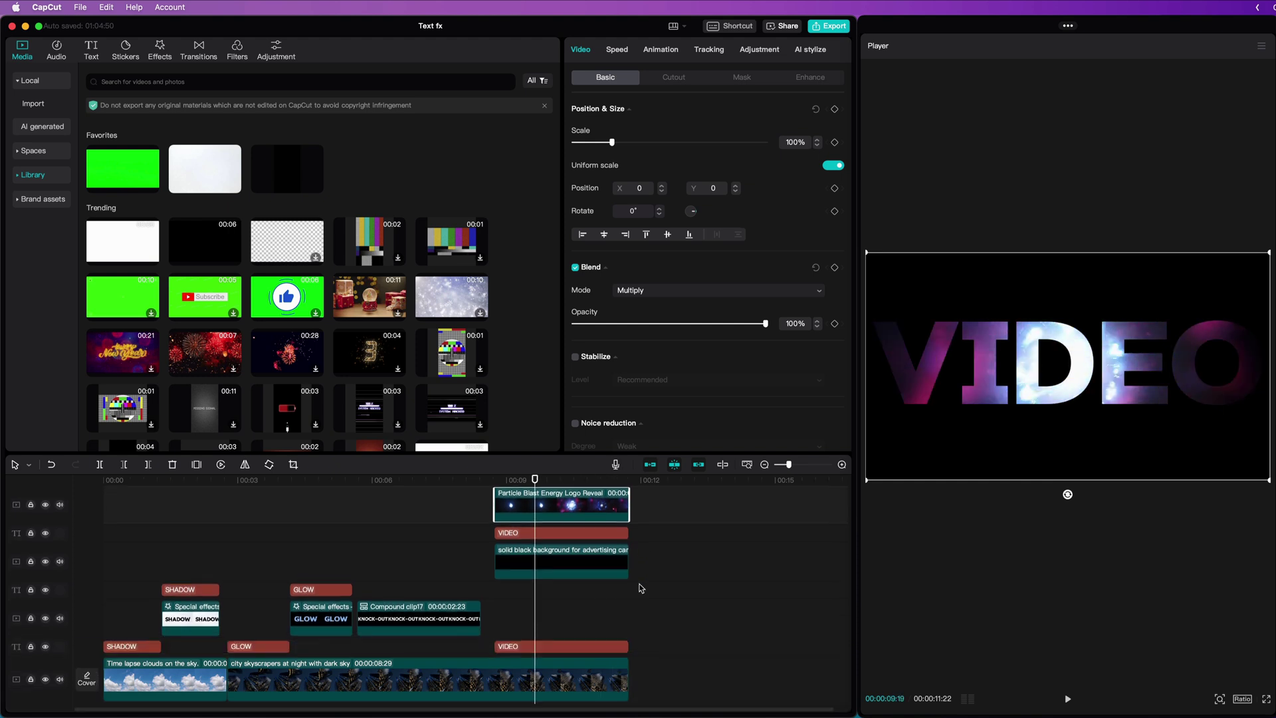
pyautogui.moveTo(659, 570); pyautogui.dragTo(547, 498)
# Step: Combine the three selected clips into a compound clip on the Compound clip17 track
pyautogui.rightClick(571, 505)
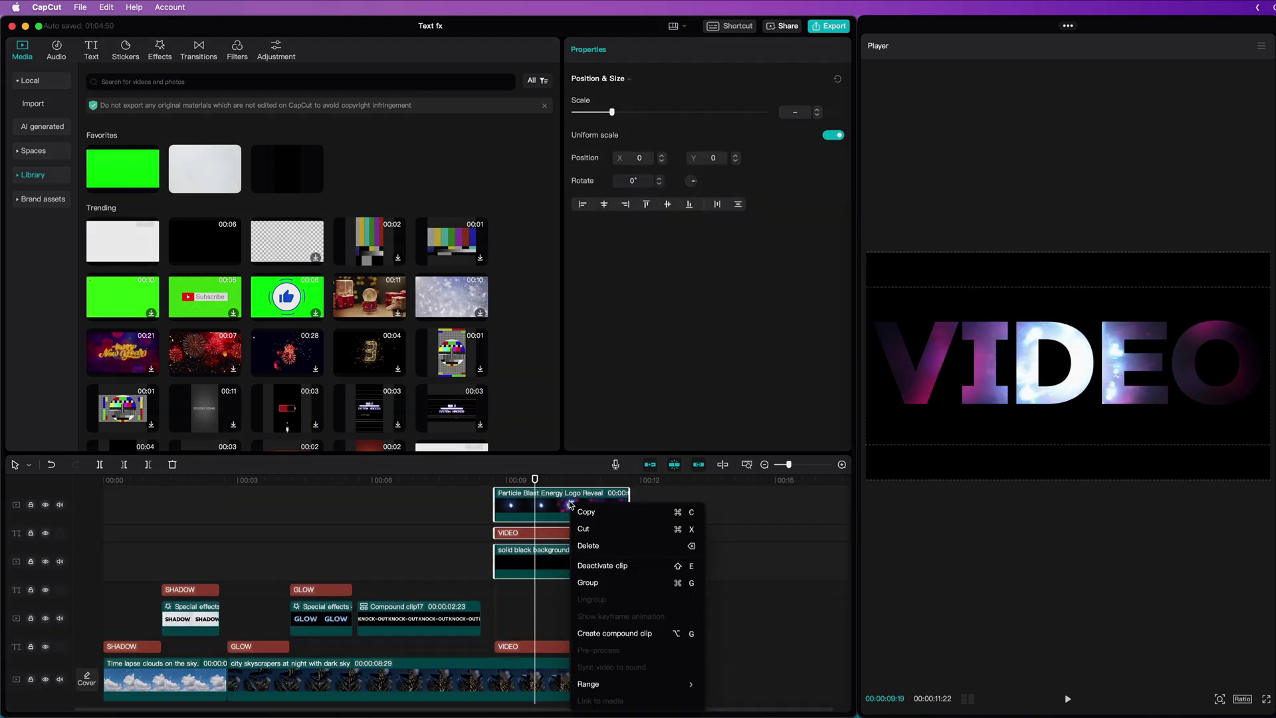
pyautogui.click(605, 635)
pyautogui.moveTo(576, 533); pyautogui.dragTo(602, 596)
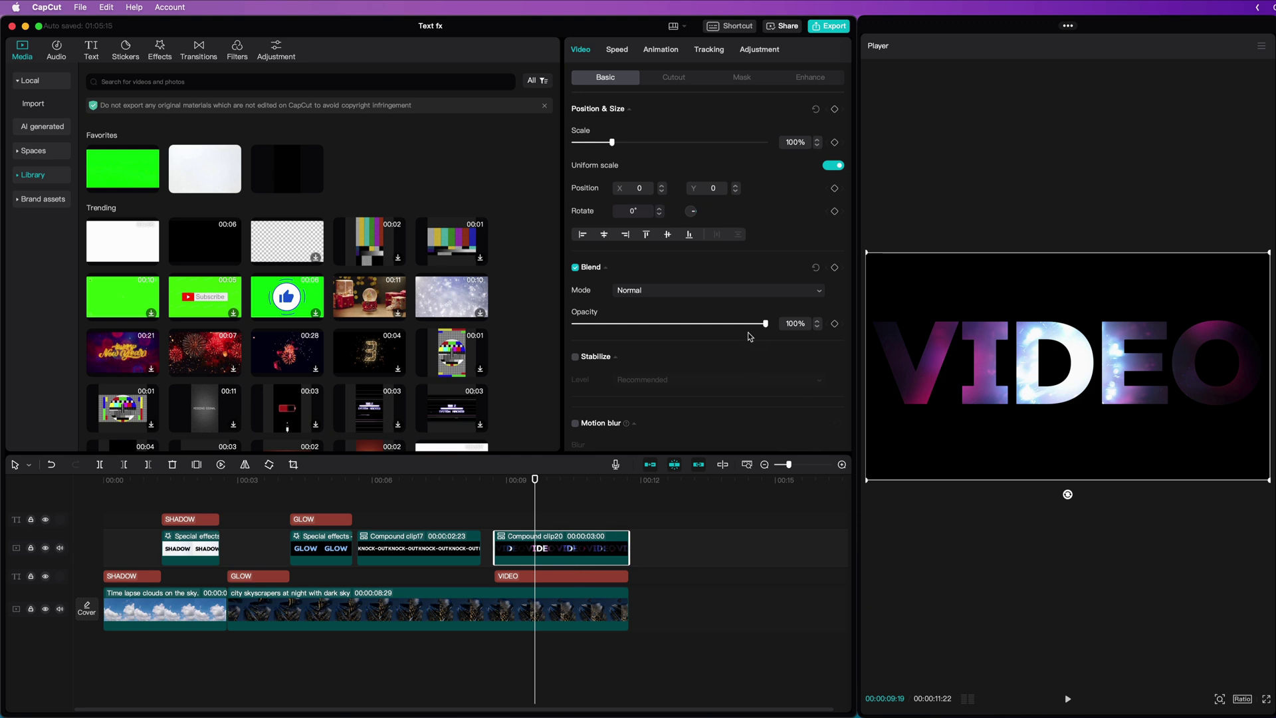
# Step: Blend the VIDEO compound clip in Screen mode over the skyscraper footage
pyautogui.click(683, 291)
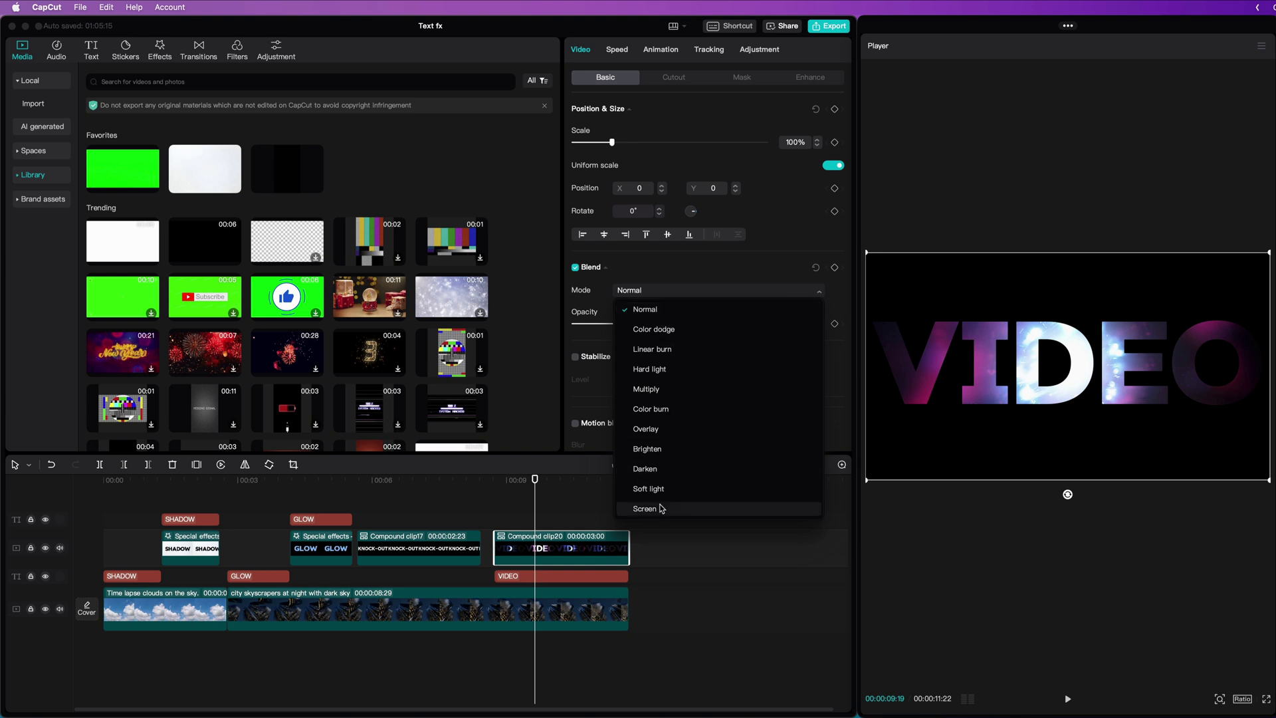
pyautogui.click(661, 509)
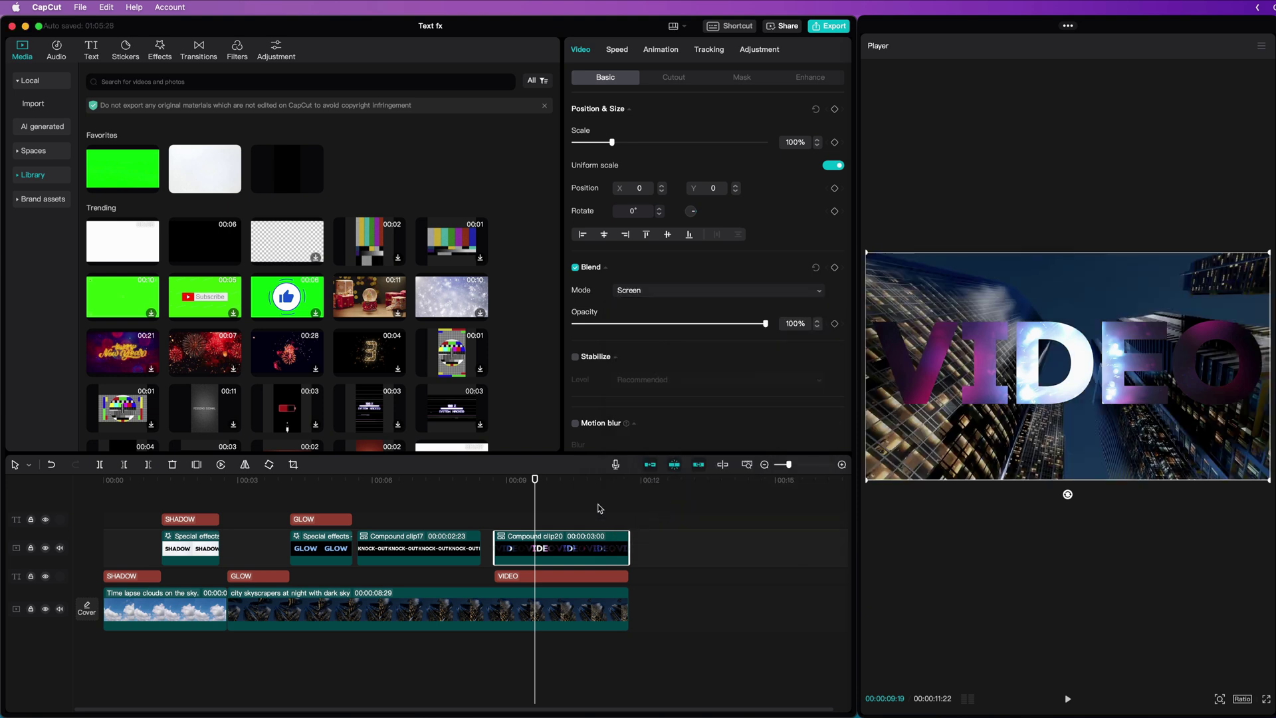
pyautogui.moveTo(535, 480); pyautogui.dragTo(570, 488)
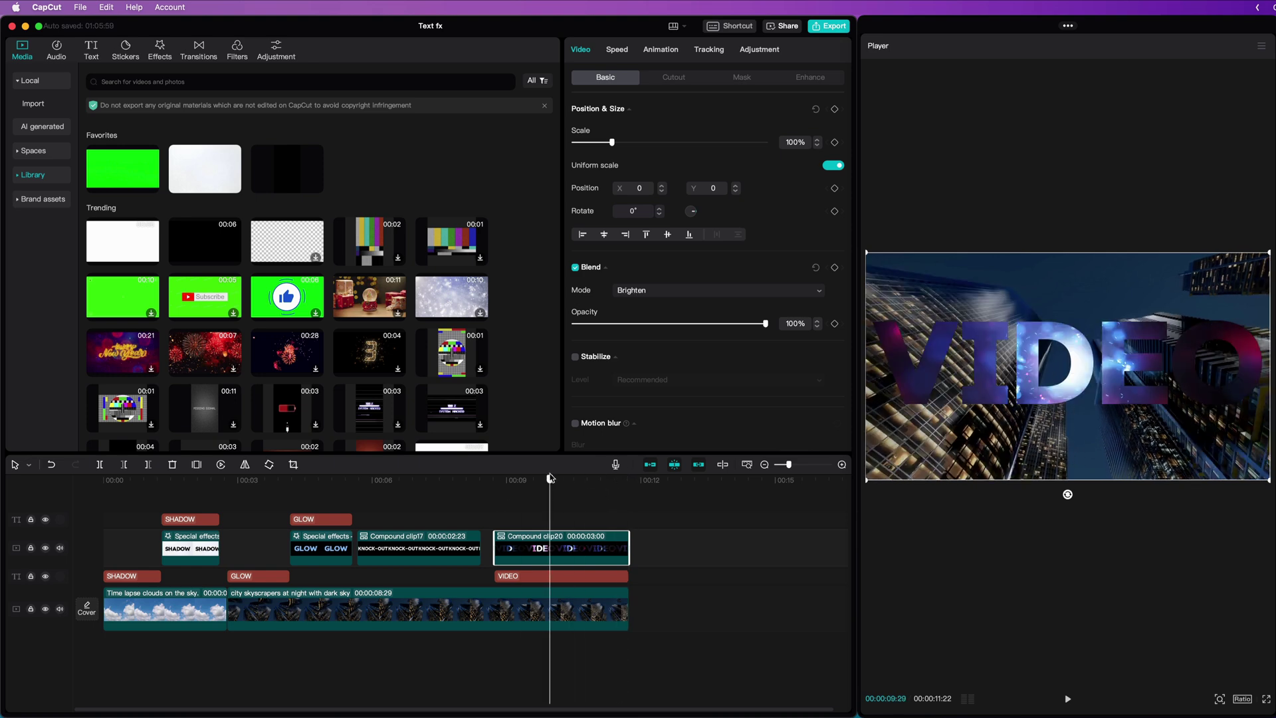
pyautogui.moveTo(550, 477); pyautogui.dragTo(530, 504)
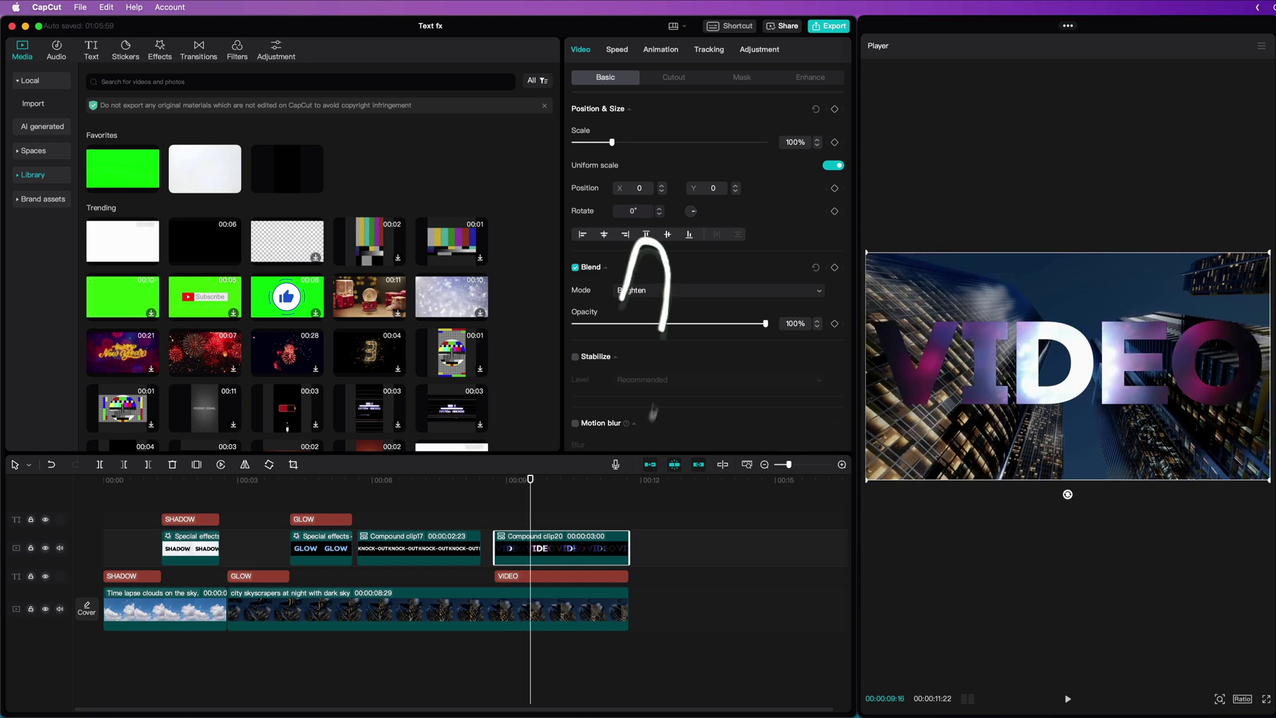